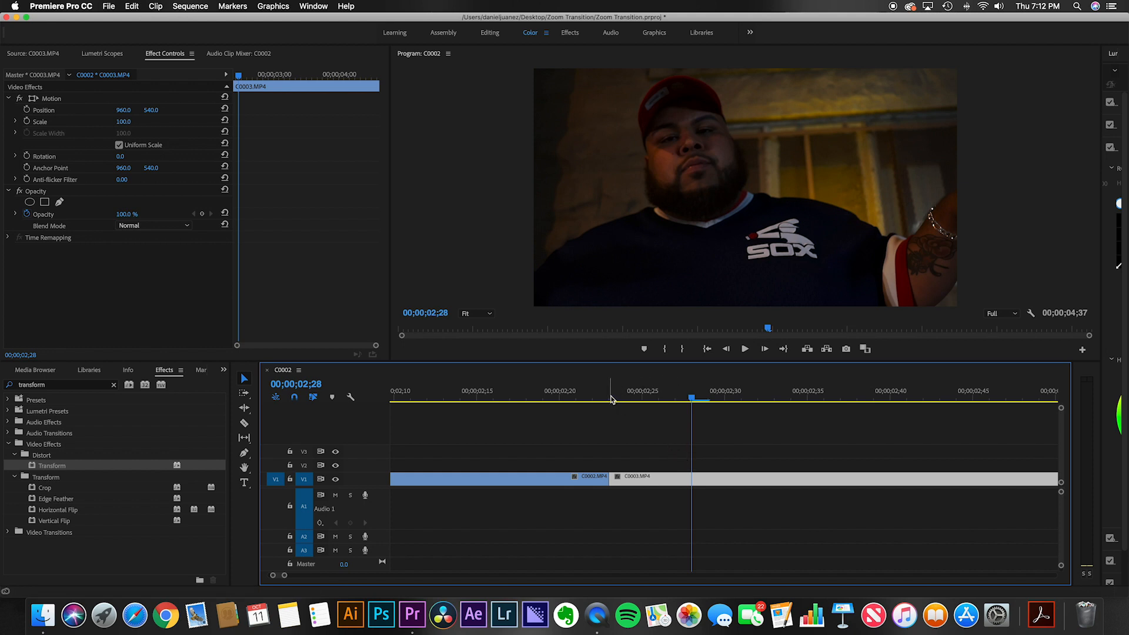
# Step: Move the playhead to the cut between the two clips at 00;00;02;23 and open the project panel
pyautogui.moveTo(611, 400)
pyautogui.mouseDown()
pyautogui.moveTo(497, 396)
pyautogui.moveTo(723, 415)
pyautogui.moveTo(673, 402)
pyautogui.moveTo(613, 412)
pyautogui.mouseUp()
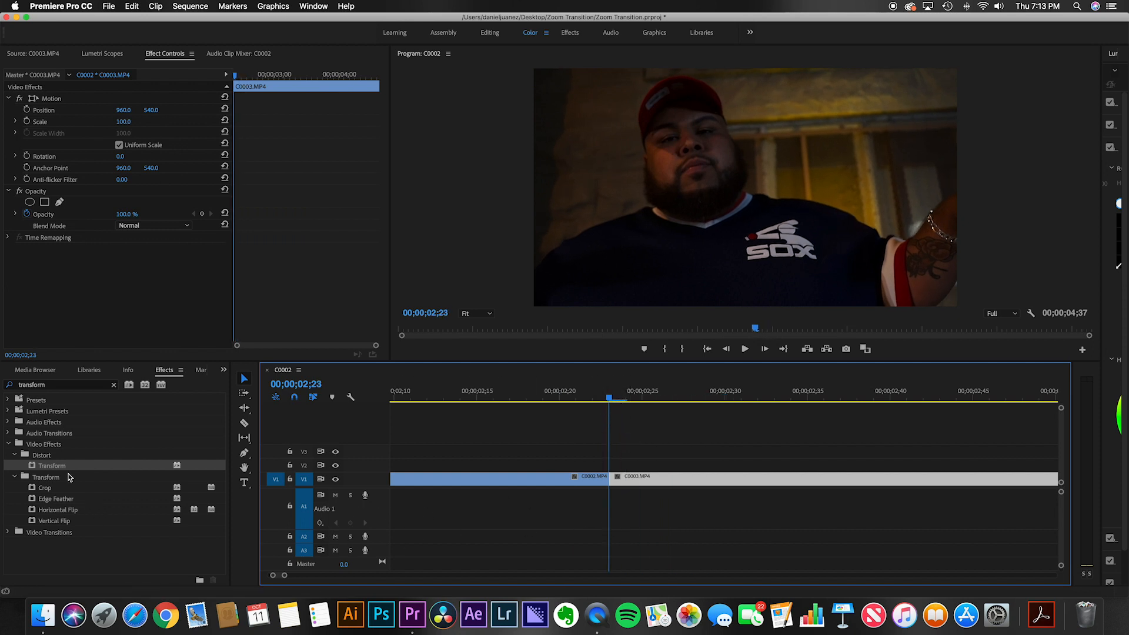
pyautogui.click(113, 386)
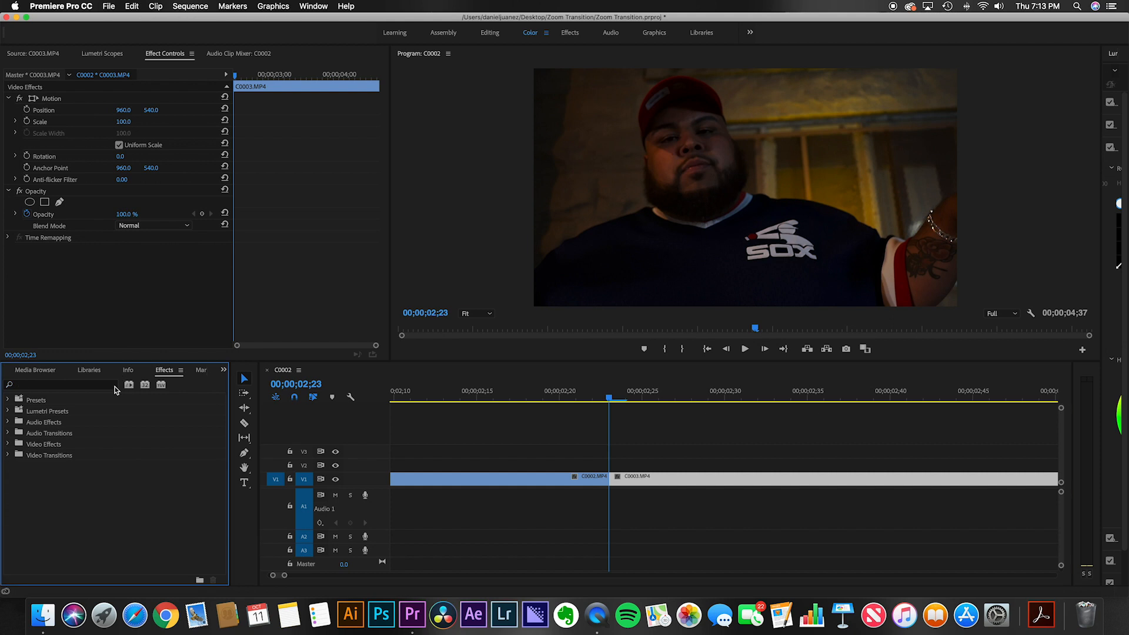
pyautogui.click(39, 55)
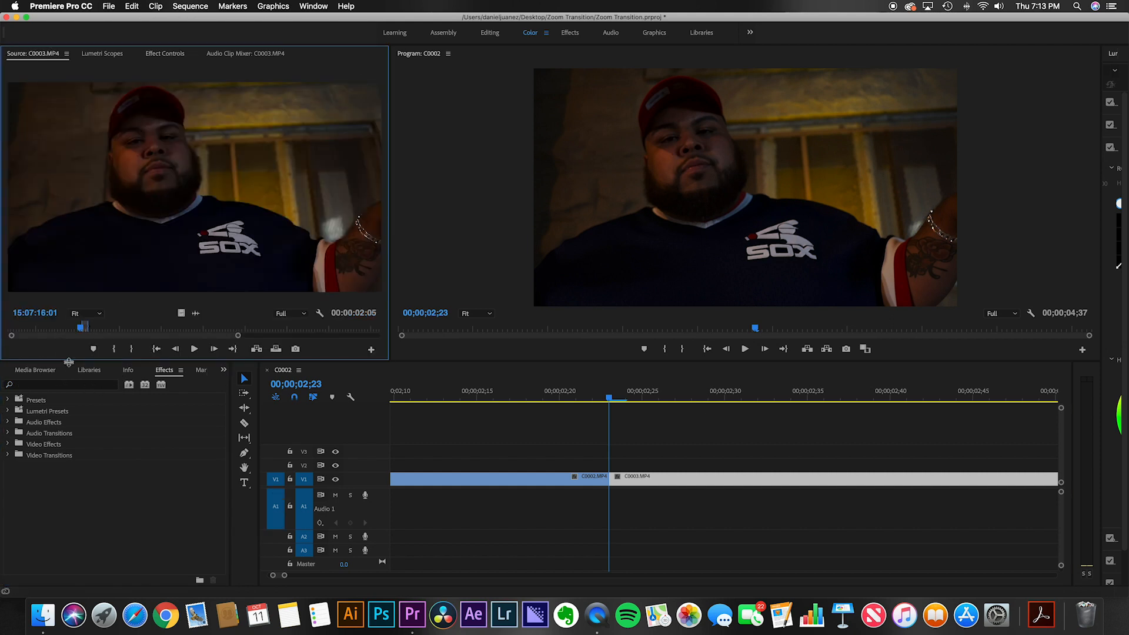
pyautogui.scroll(4, 76, 371)
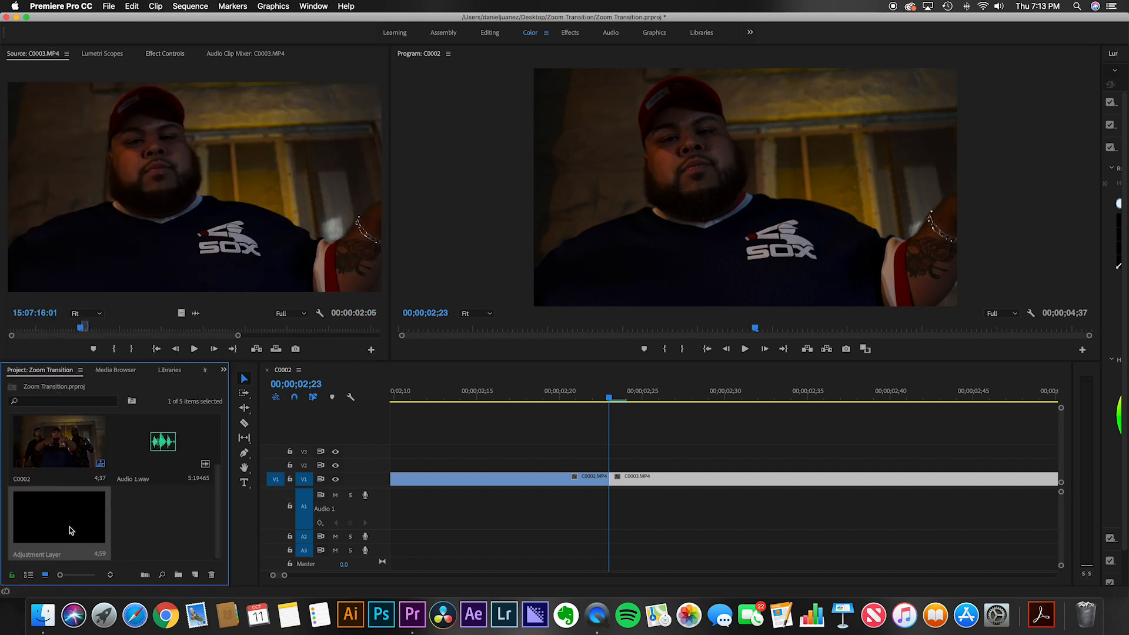
# Step: Place the existing Adjustment Layer on track V2 above the clips, starting near the sequence's visible start
pyautogui.click(195, 575)
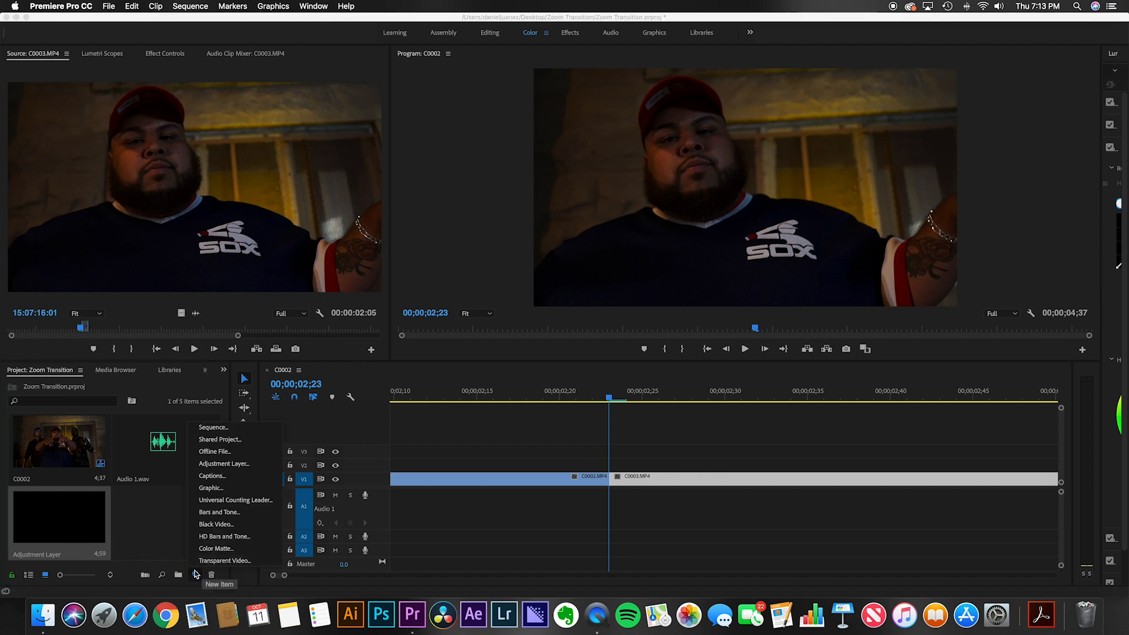
pyautogui.click(153, 521)
pyautogui.moveTo(48, 525); pyautogui.dragTo(409, 464)
# Step: Split the adjustment layer at 00;00;02;29 with the Razor tool and delete the portion after the split
pyautogui.press('c')
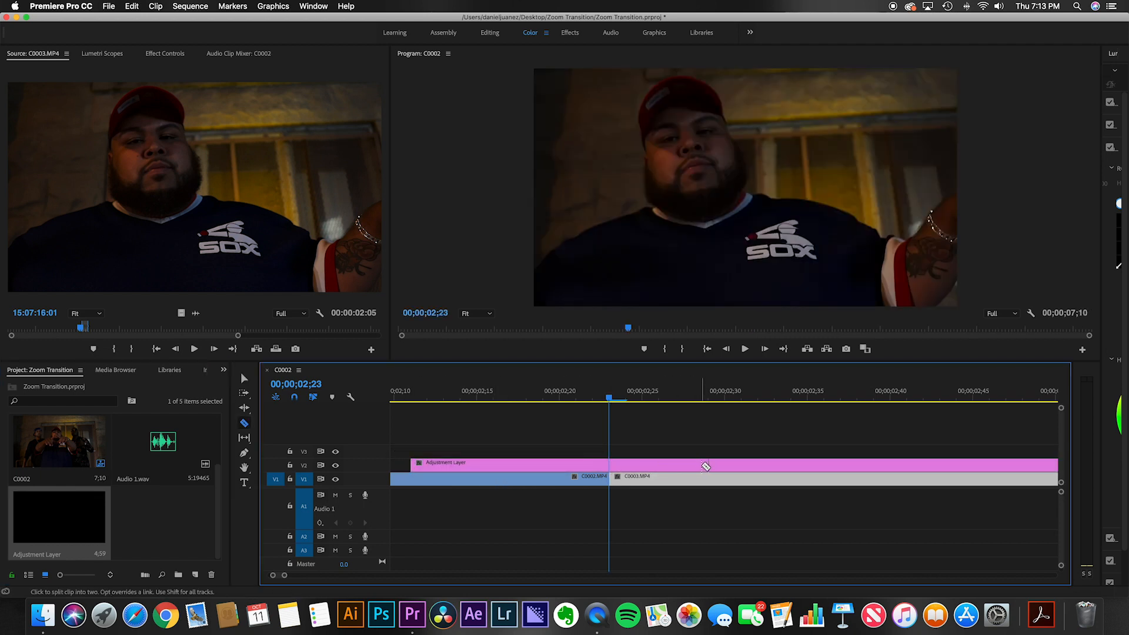
pyautogui.click(710, 466)
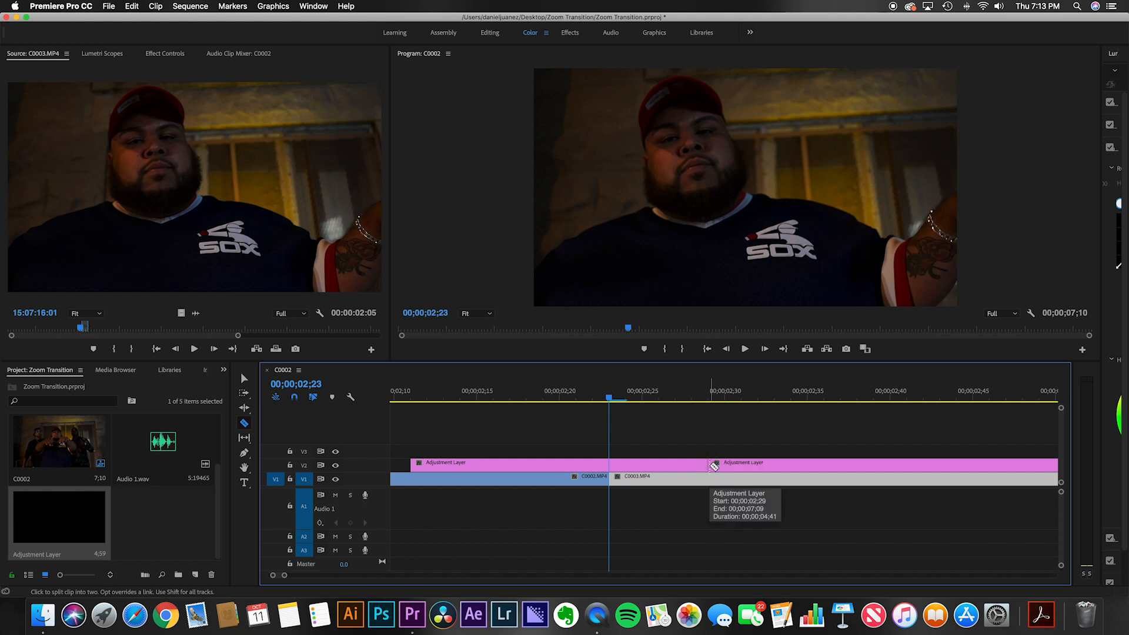
pyautogui.press('v')
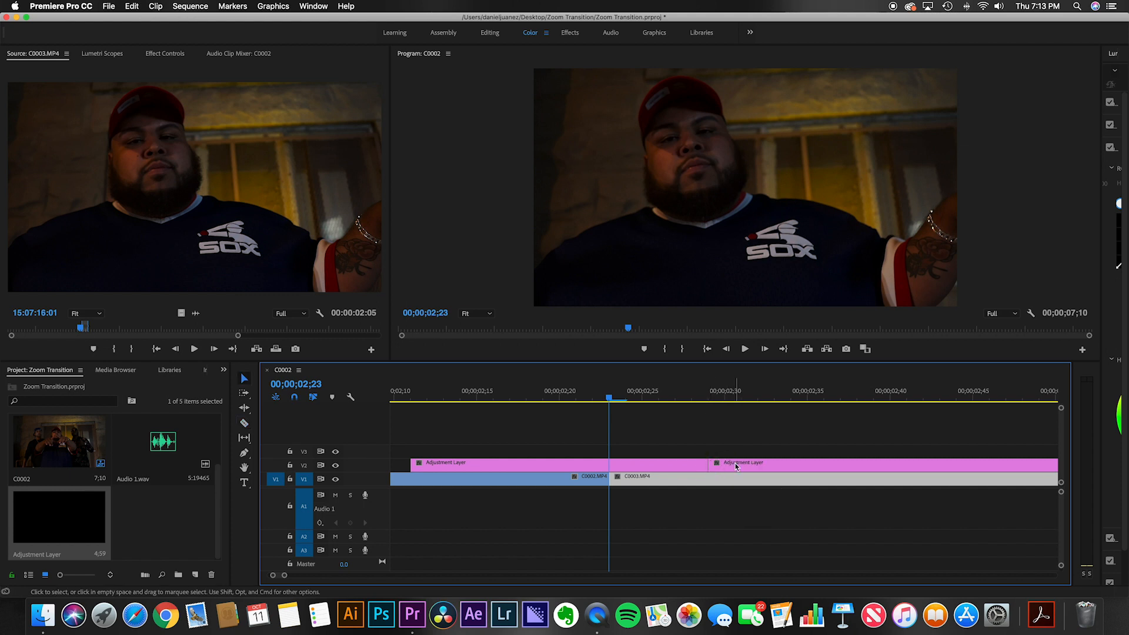
pyautogui.click(736, 467)
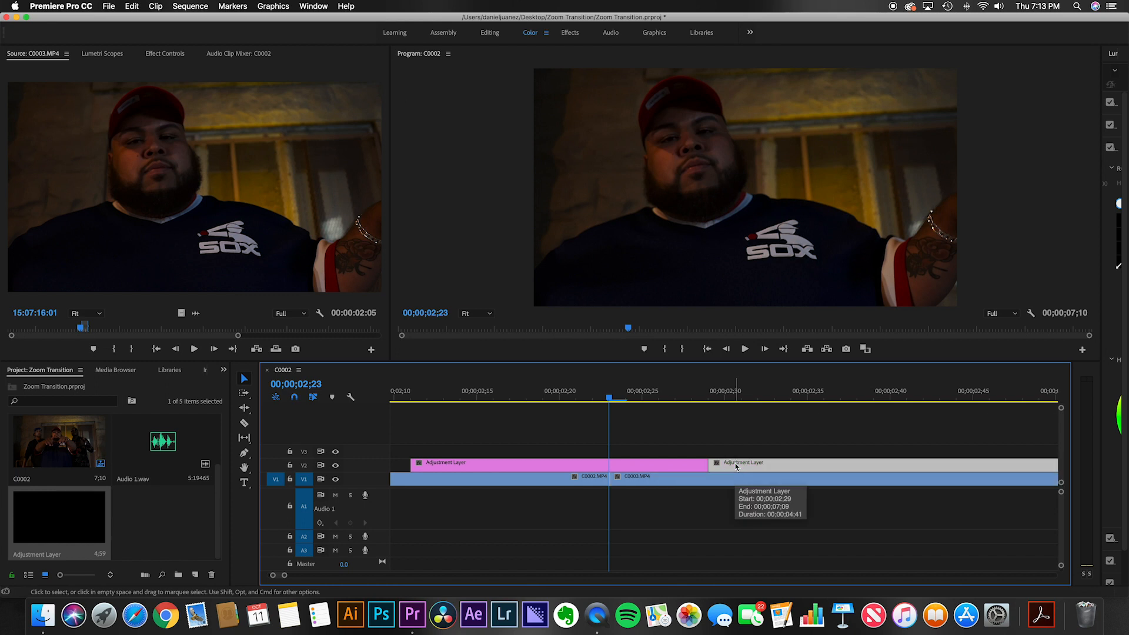
pyautogui.press('Delete')
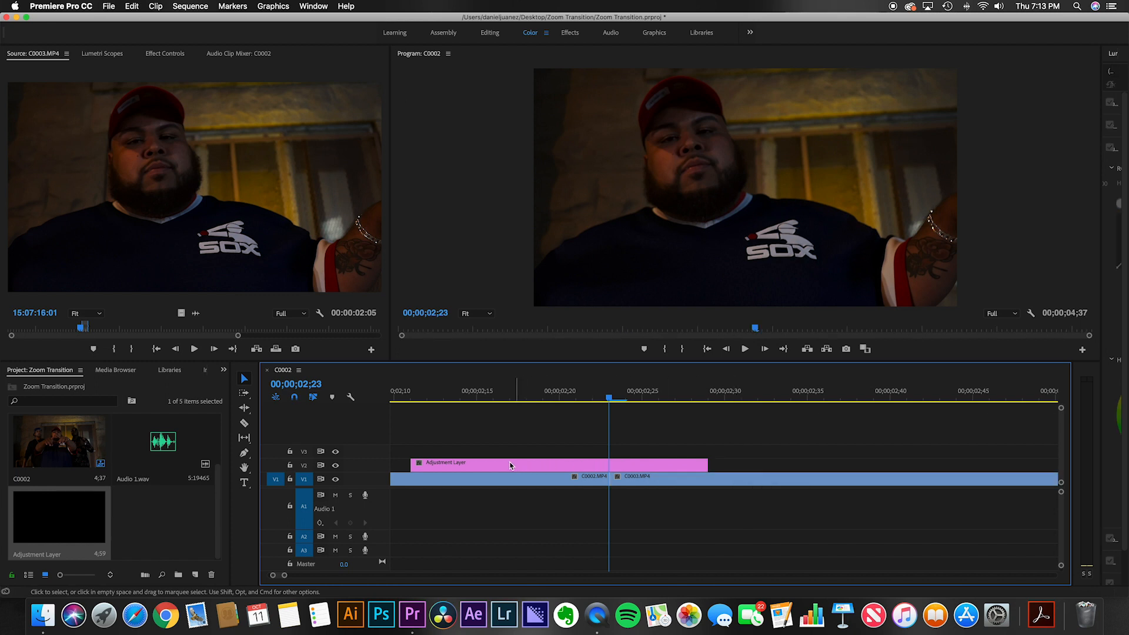
# Step: Trim the adjustment layer to start at the cut 00;00;02;23, then copy it onto track V3 spanning the cut
pyautogui.moveTo(417, 464); pyautogui.dragTo(611, 467)
pyautogui.click(641, 466)
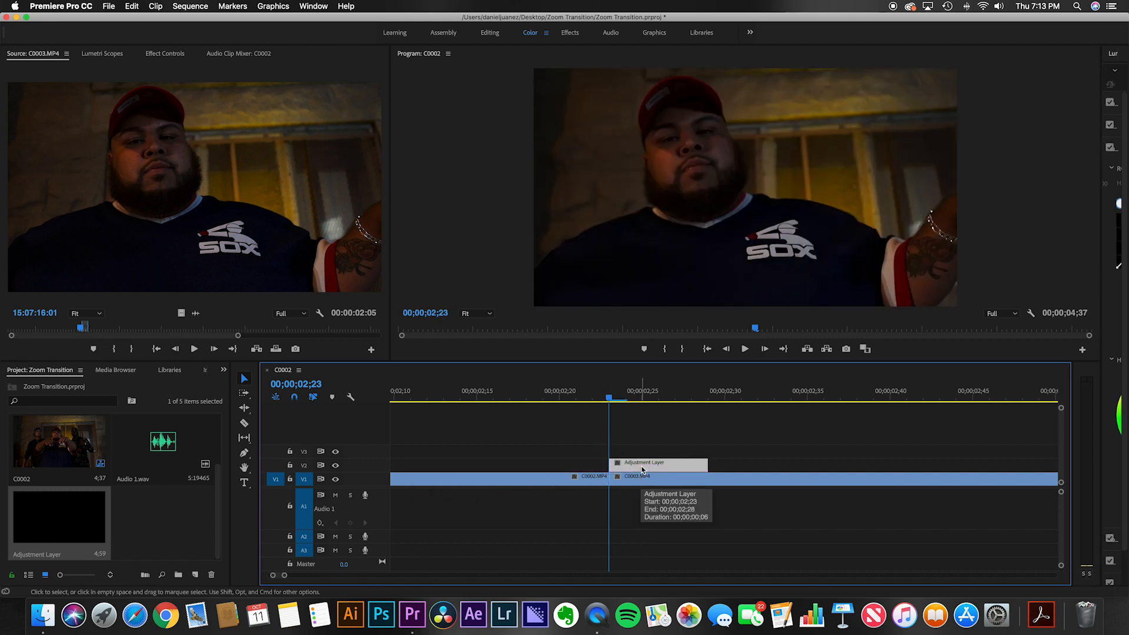
pyautogui.moveTo(643, 469); pyautogui.dragTo(531, 451)
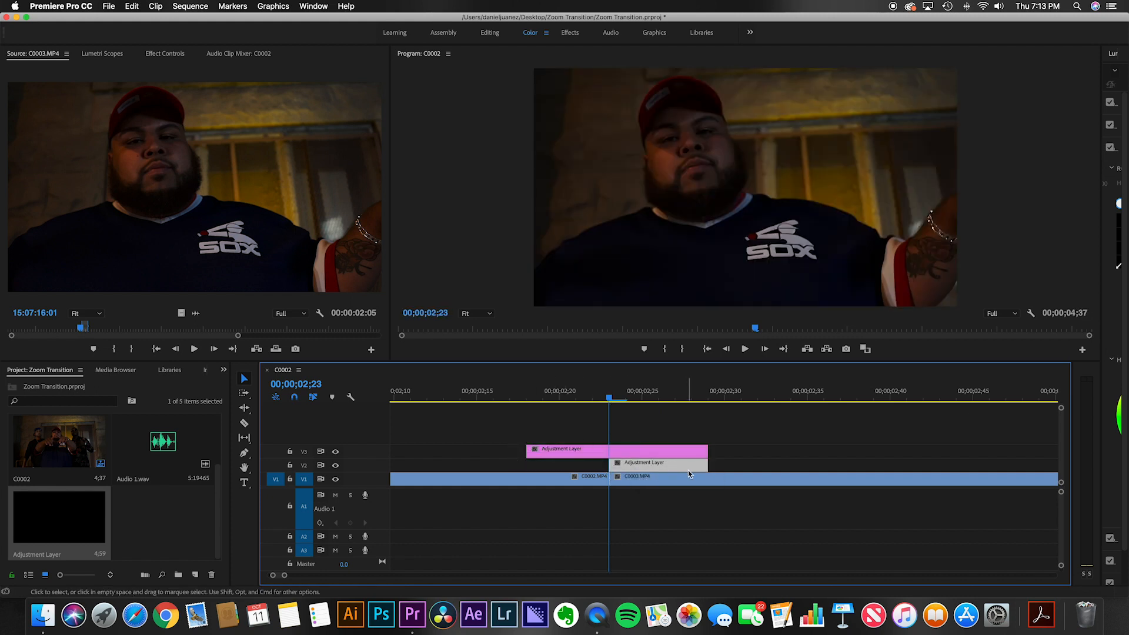
# Step: Inspect the two adjustment layers and the clips in the effect controls, and clear the effects search
pyautogui.click(622, 465)
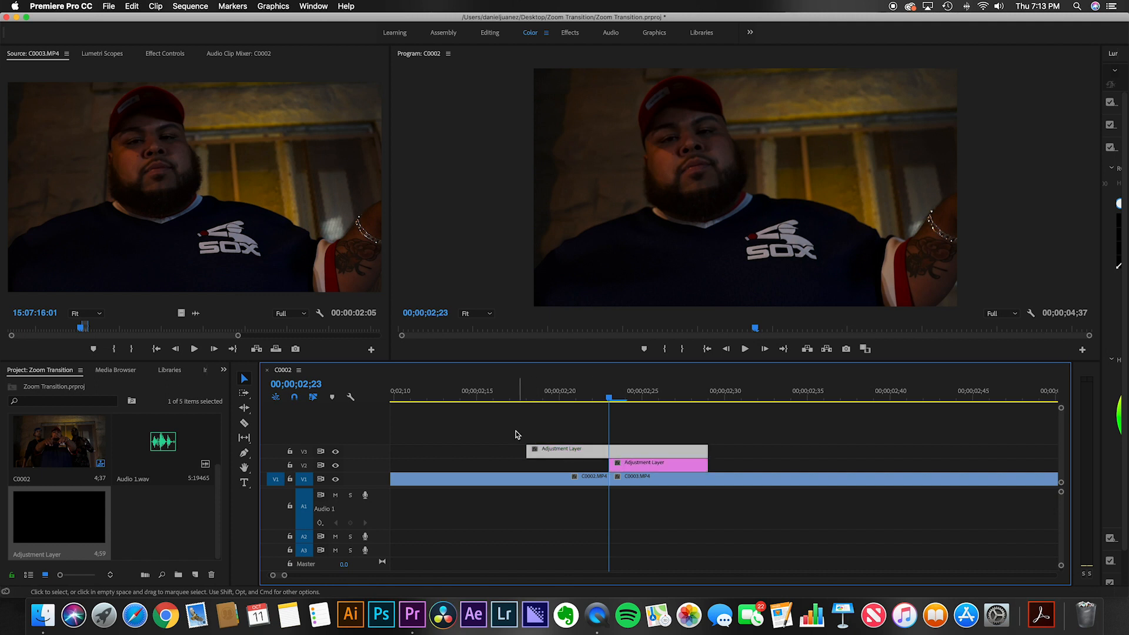
pyautogui.click(647, 452)
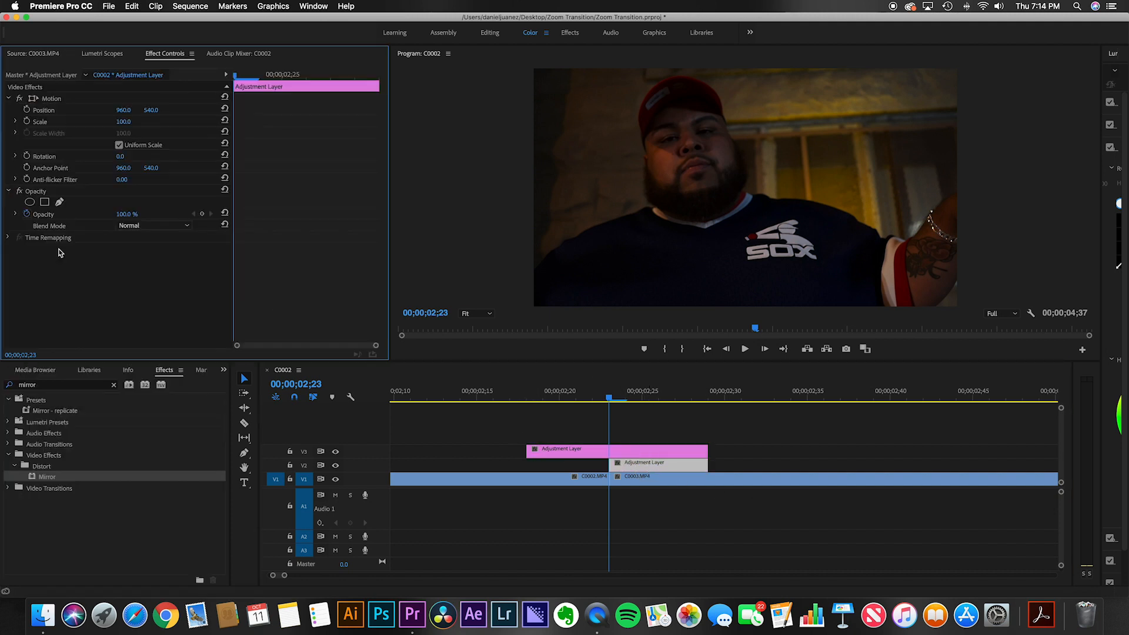
pyautogui.click(558, 481)
pyautogui.click(647, 481)
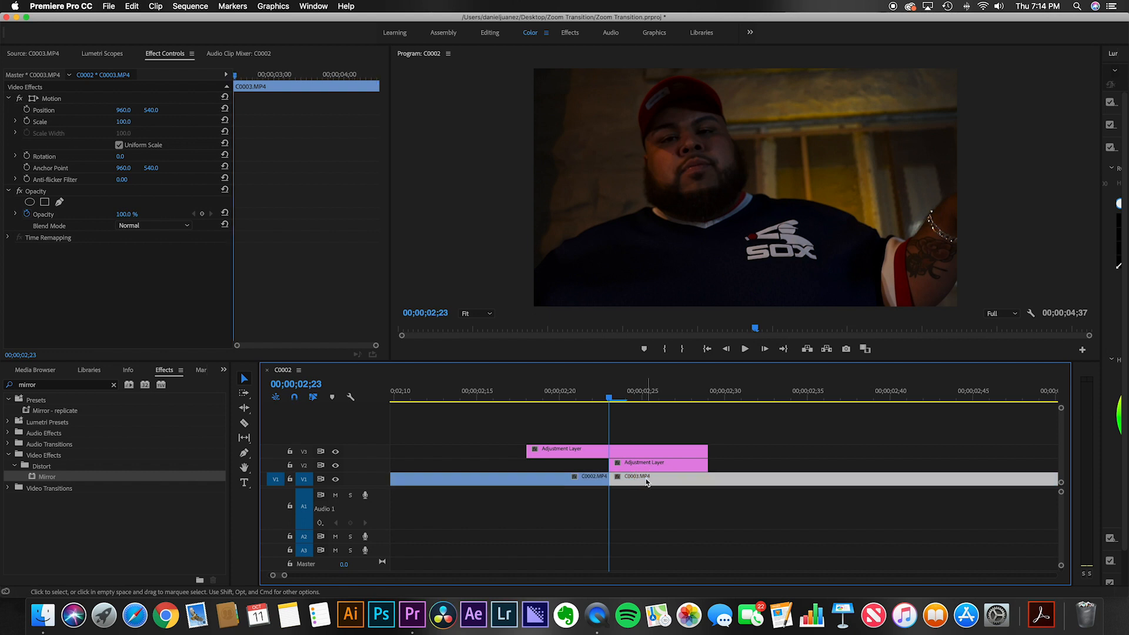
pyautogui.click(642, 452)
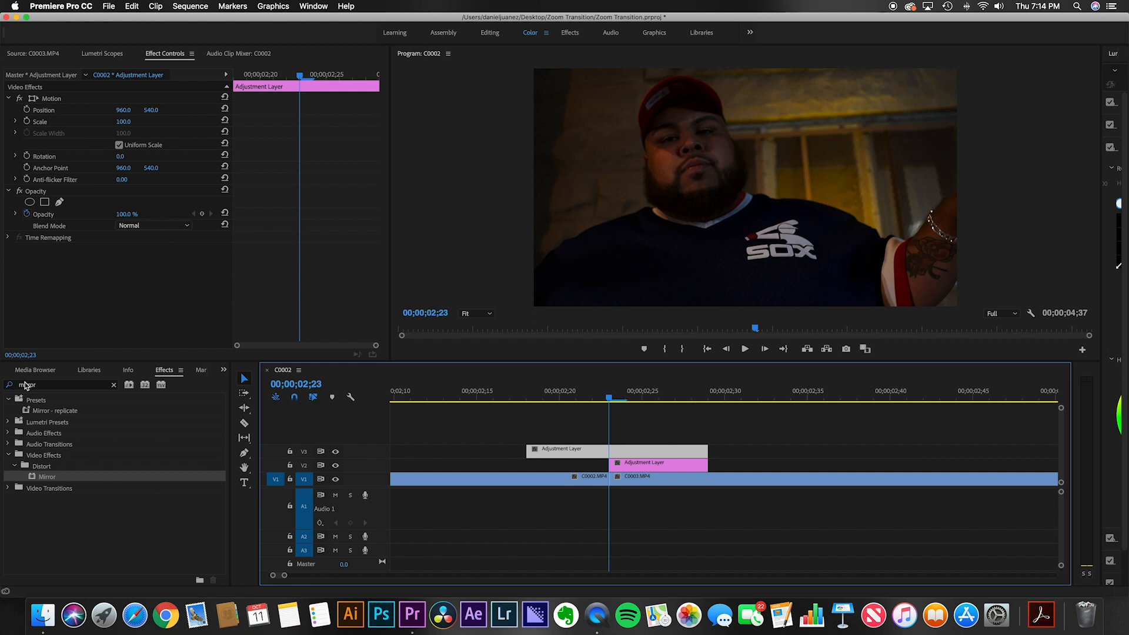
pyautogui.click(53, 386)
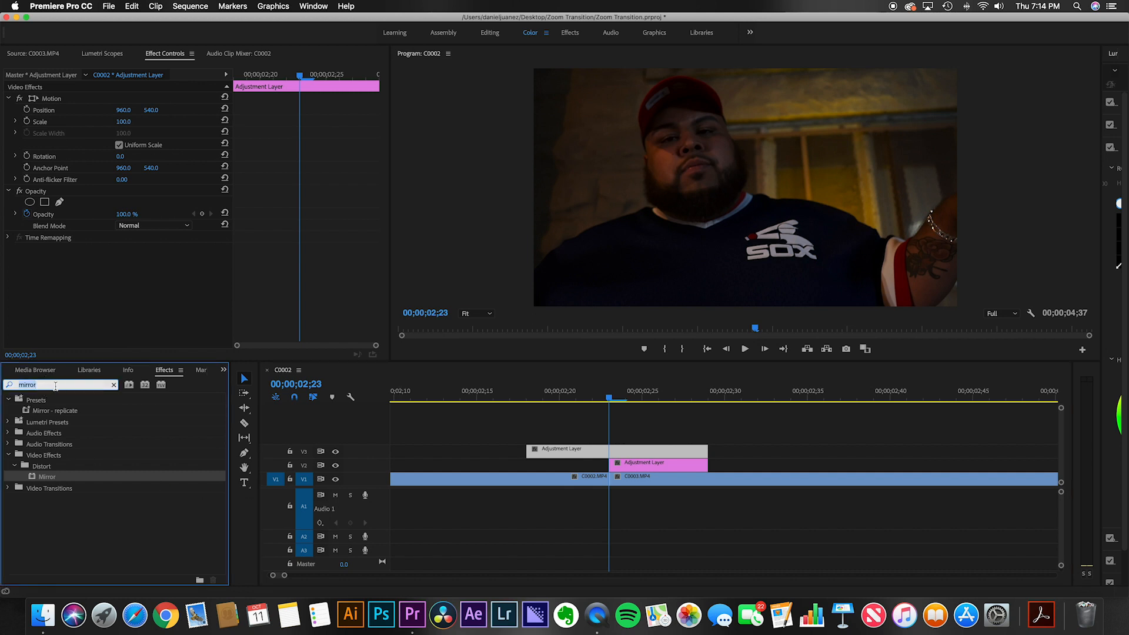
pyautogui.press('BackSpace')
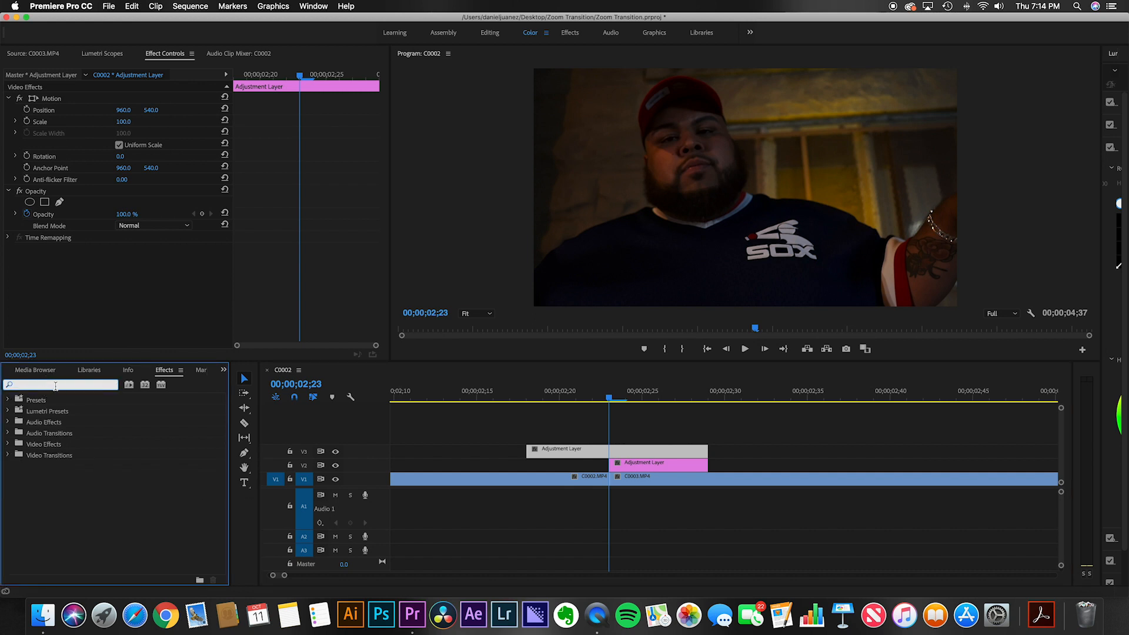
pyautogui.click(583, 452)
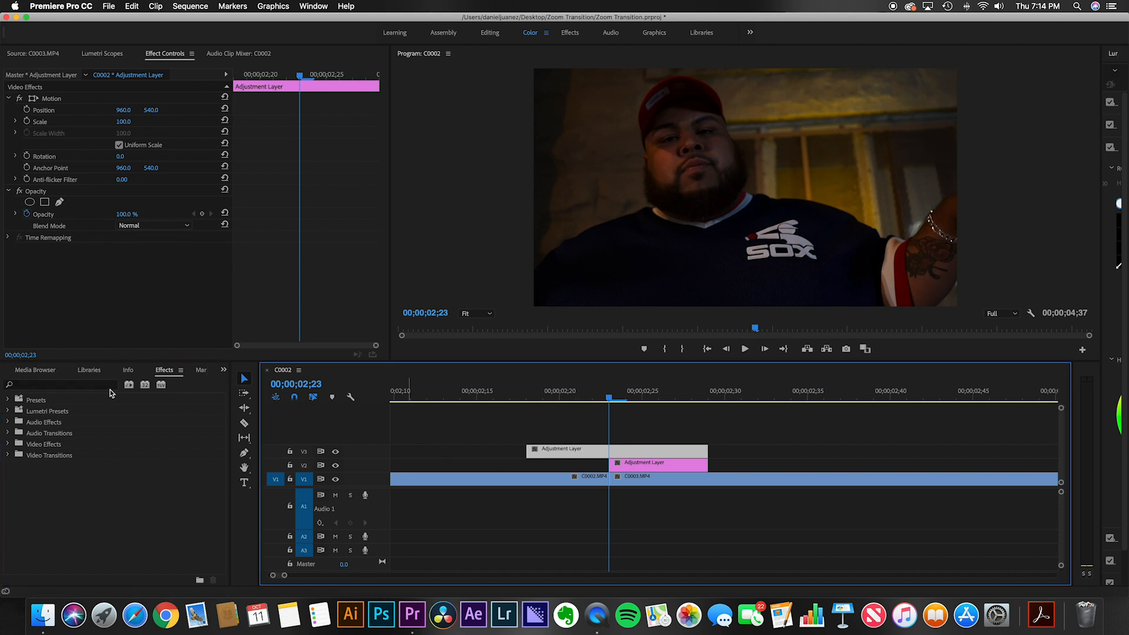
# Step: Search the effects for replicate and apply Replicate to the V2 adjustment layer
pyautogui.click(66, 385)
pyautogui.write('replicate')
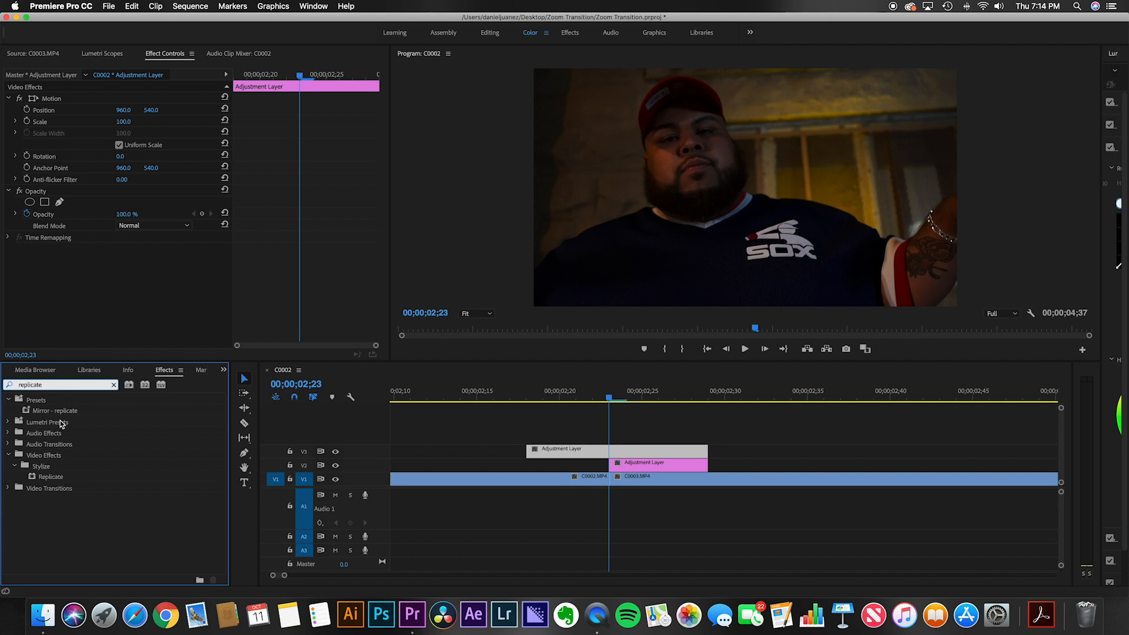
pyautogui.moveTo(50, 477); pyautogui.dragTo(645, 465)
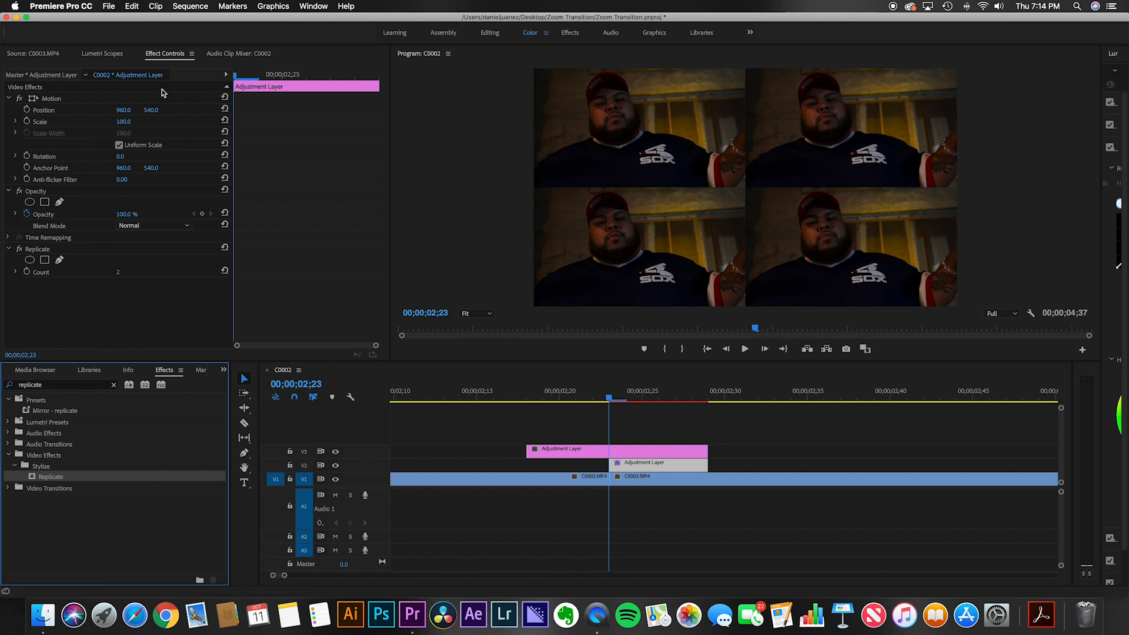
# Step: Set the Replicate count to 3
pyautogui.click(169, 59)
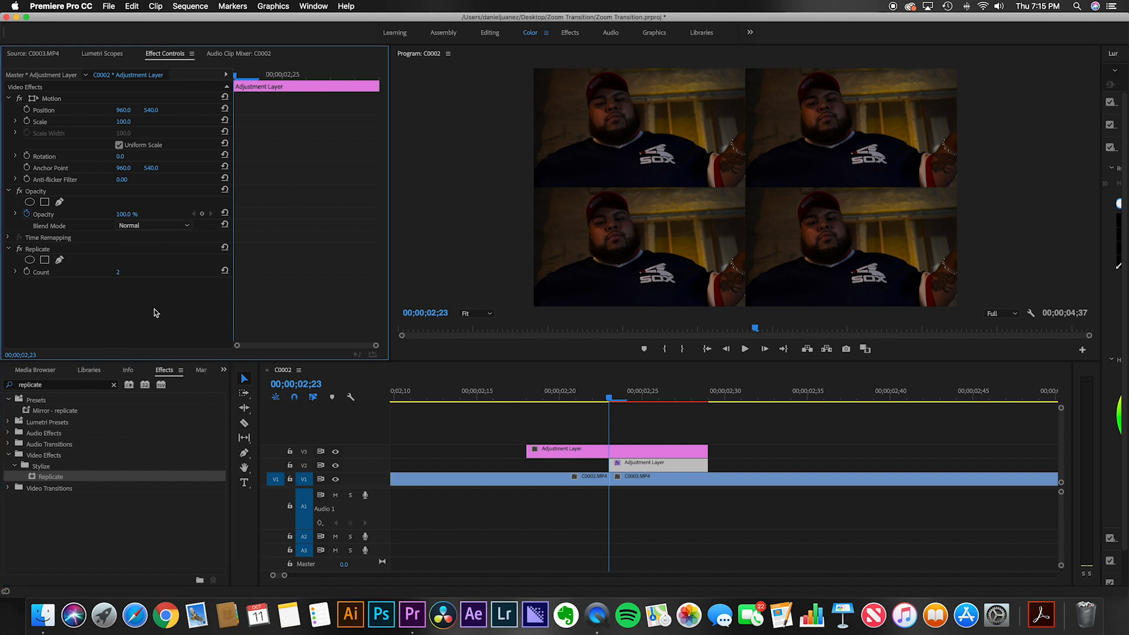
pyautogui.click(129, 271)
pyautogui.write('3')
pyautogui.press('Return')
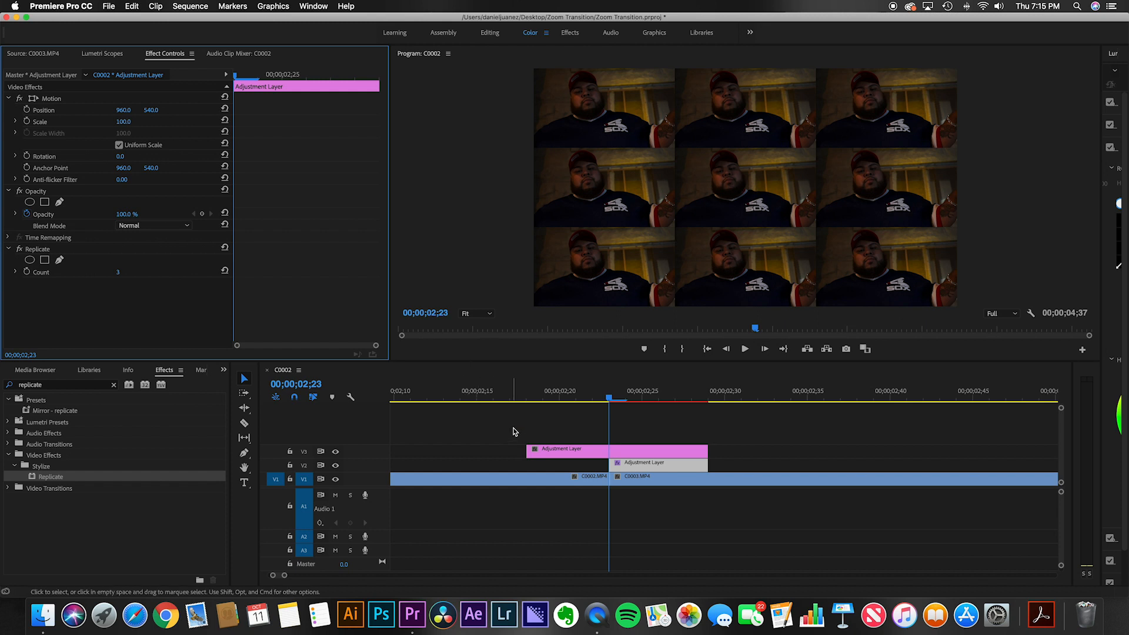
# Step: Search the effects for mirror and apply Mirror to the V2 adjustment layer
pyautogui.doubleClick(77, 386)
pyautogui.write('mi')
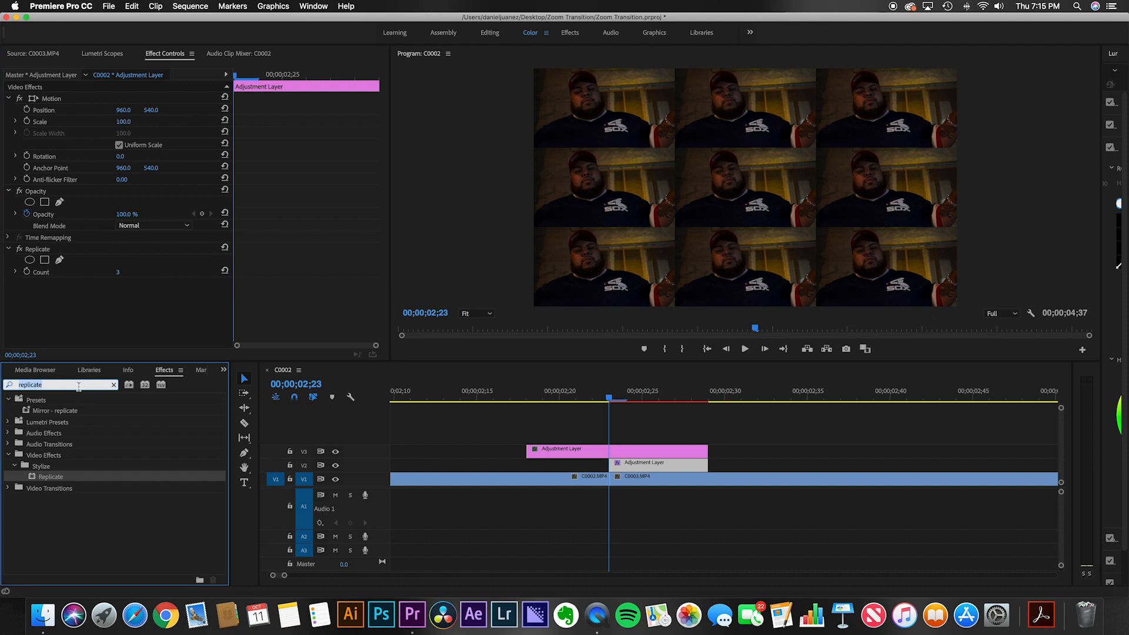
pyautogui.write('rror')
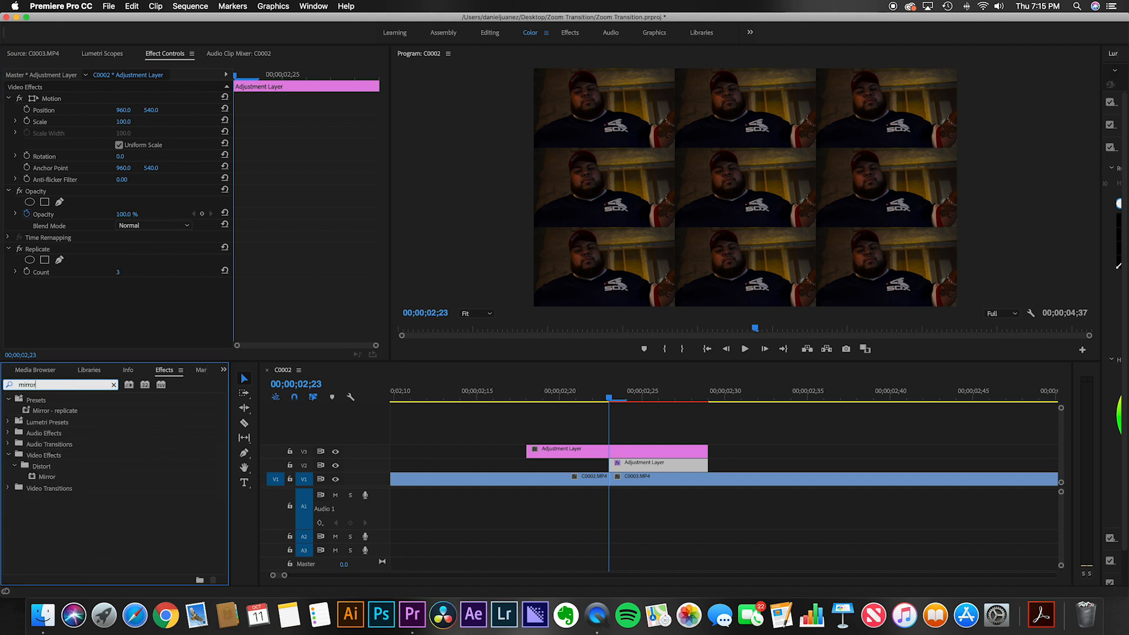
pyautogui.moveTo(41, 477); pyautogui.dragTo(619, 465)
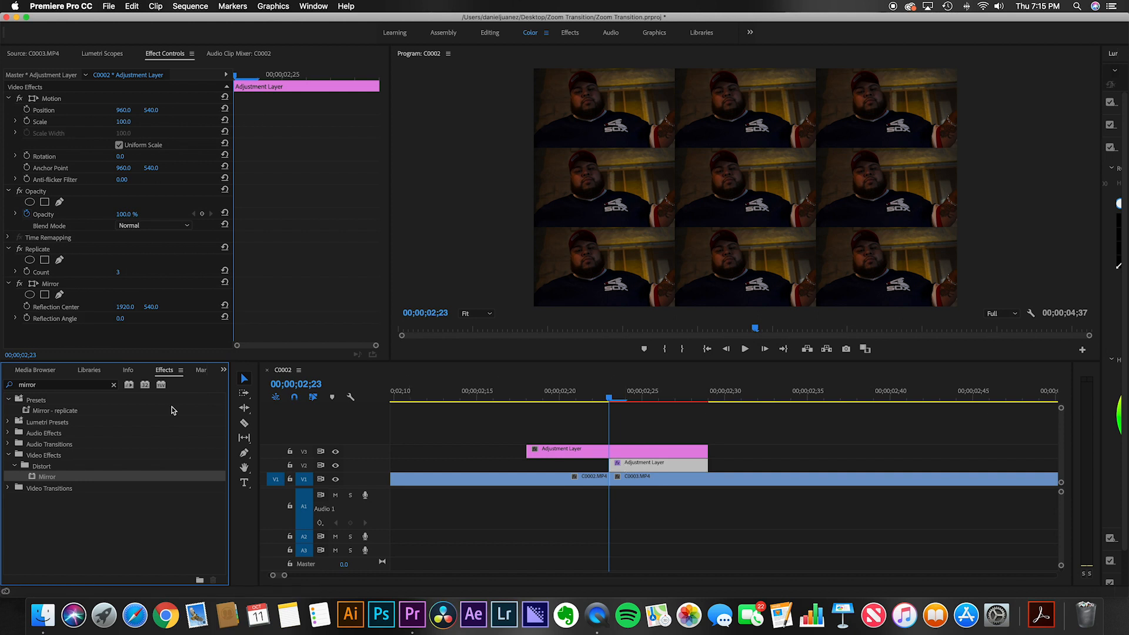
# Step: Set the Mirror reflection angle to 90° and the reflection center's vertical value to 719
pyautogui.click(121, 318)
pyautogui.write('90')
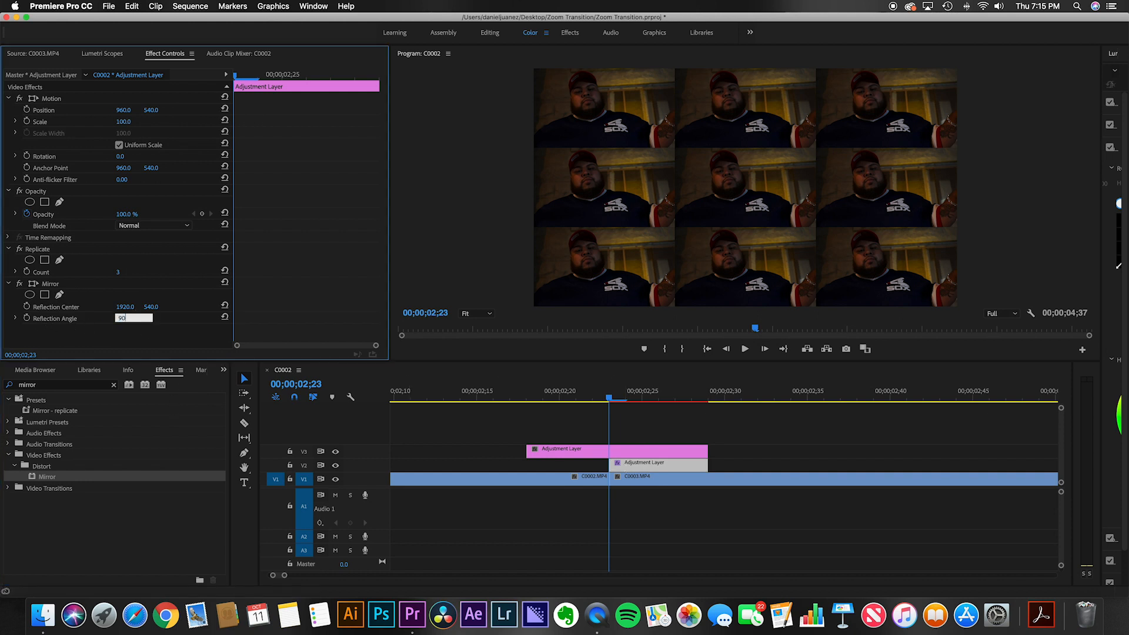
pyautogui.press('Return')
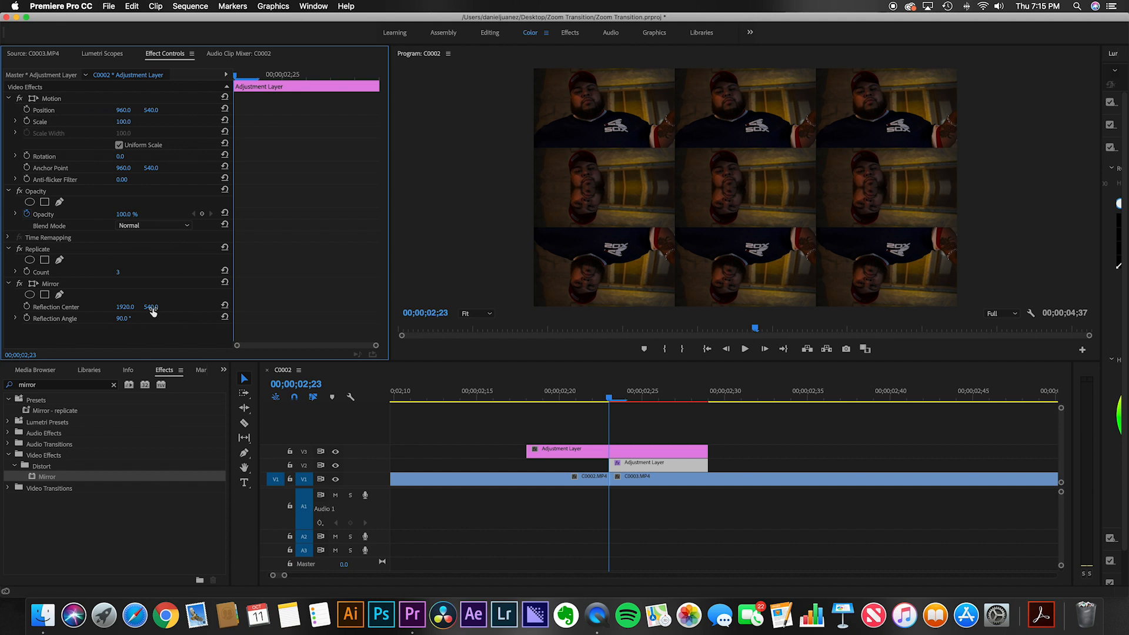
pyautogui.moveTo(151, 307); pyautogui.dragTo(270, 306)
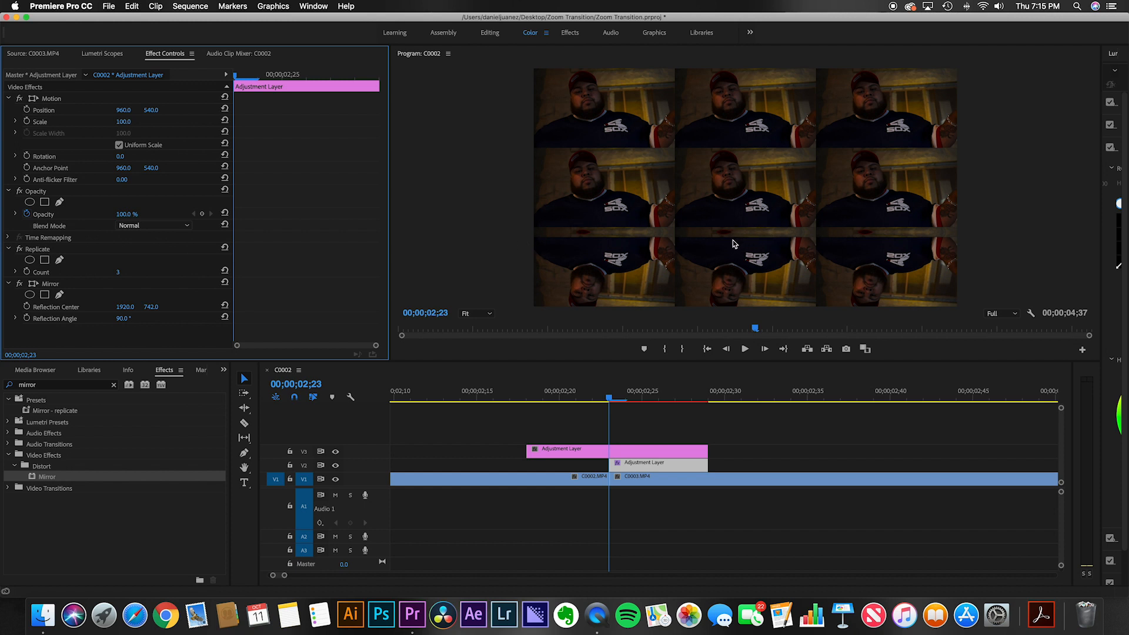
pyautogui.moveTo(151, 306); pyautogui.dragTo(137, 306)
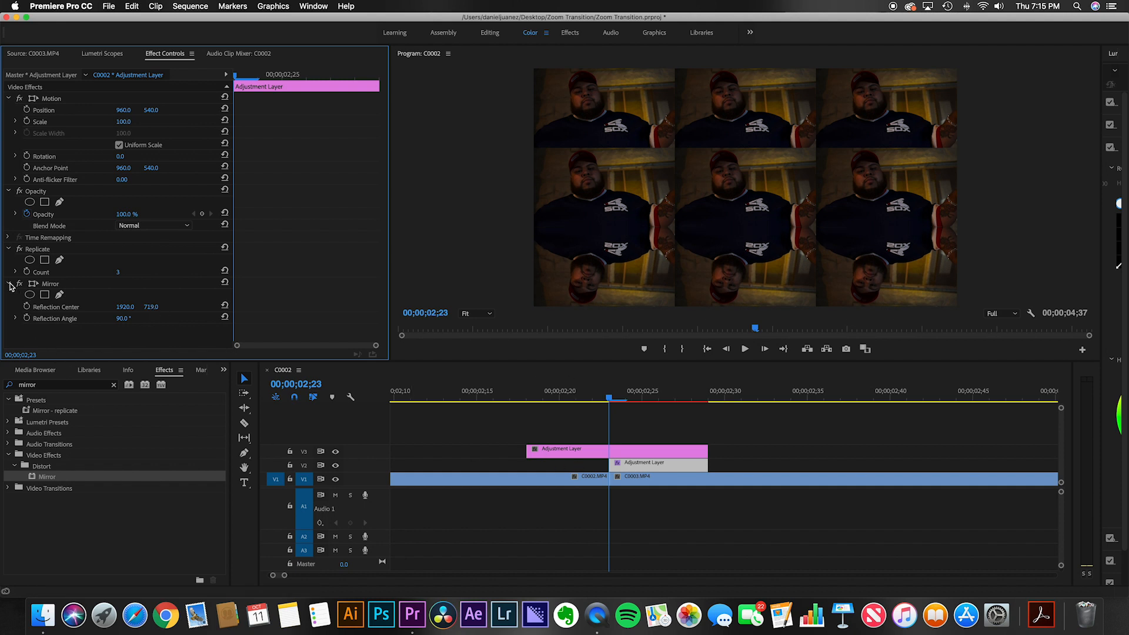
# Step: Collapse the Replicate and Mirror effects and duplicate the Mirror effect on the layer
pyautogui.click(8, 249)
pyautogui.click(9, 261)
pyautogui.click(72, 262)
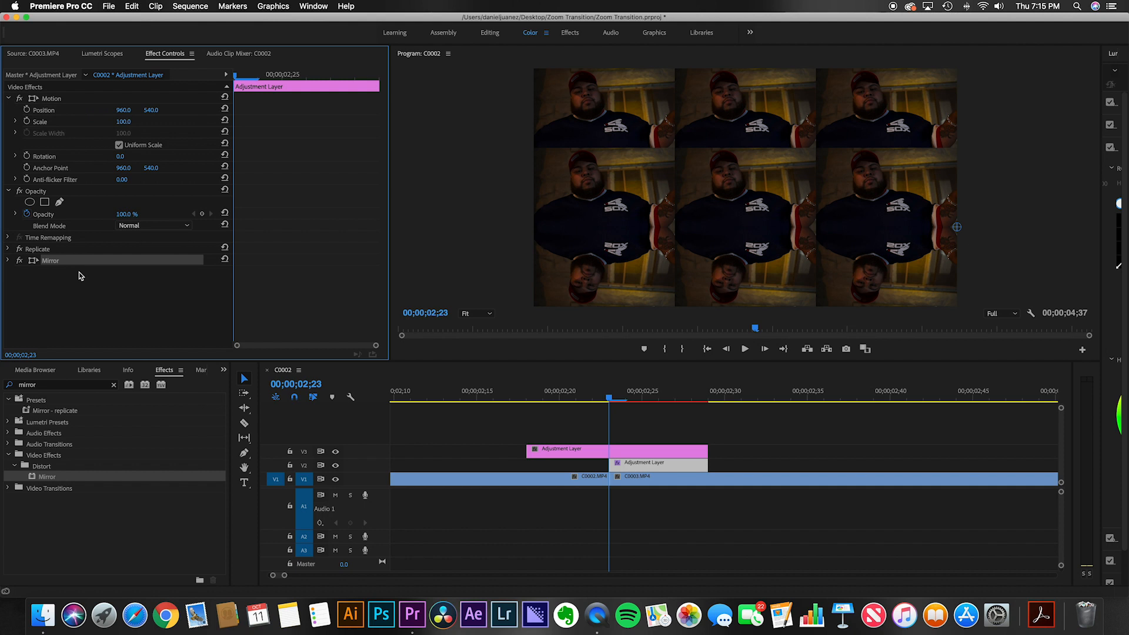
pyautogui.press('super+c')
pyautogui.press('super+v')
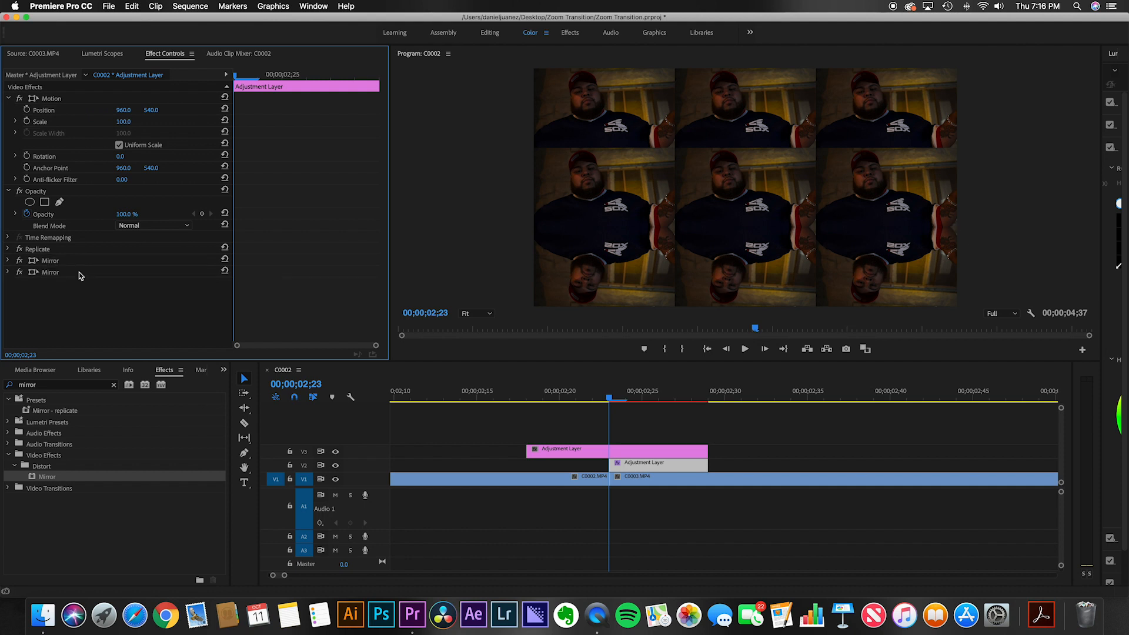
# Step: Set the second Mirror's reflection angle to -90° and its reflection center's vertical value to 341
pyautogui.click(48, 273)
pyautogui.click(8, 273)
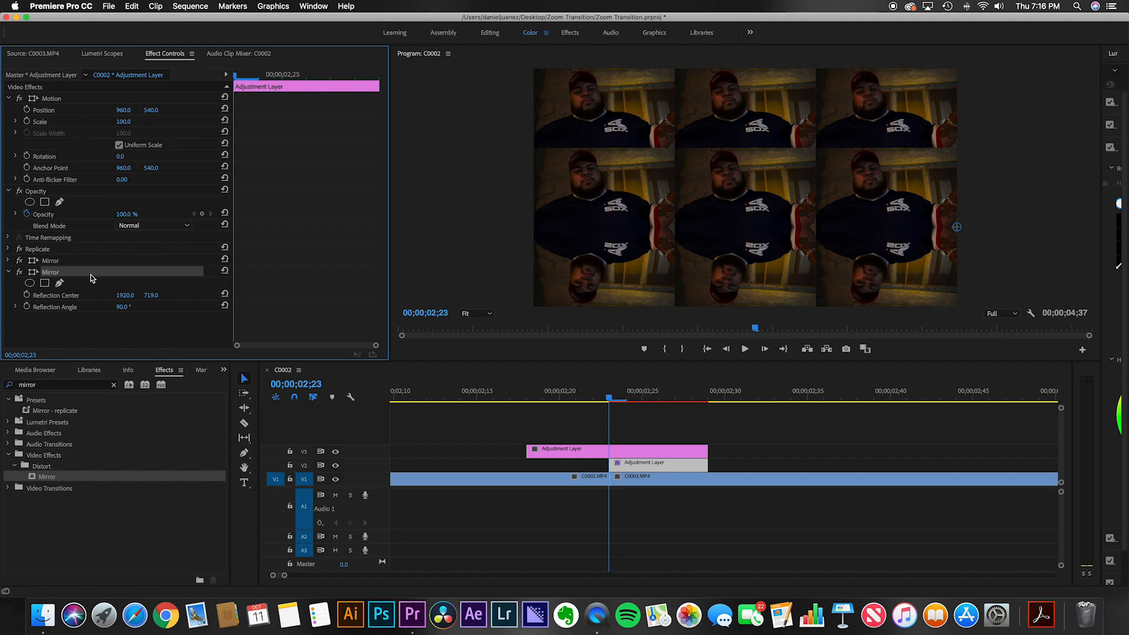
pyautogui.click(120, 308)
pyautogui.write('-90')
pyautogui.press('Return')
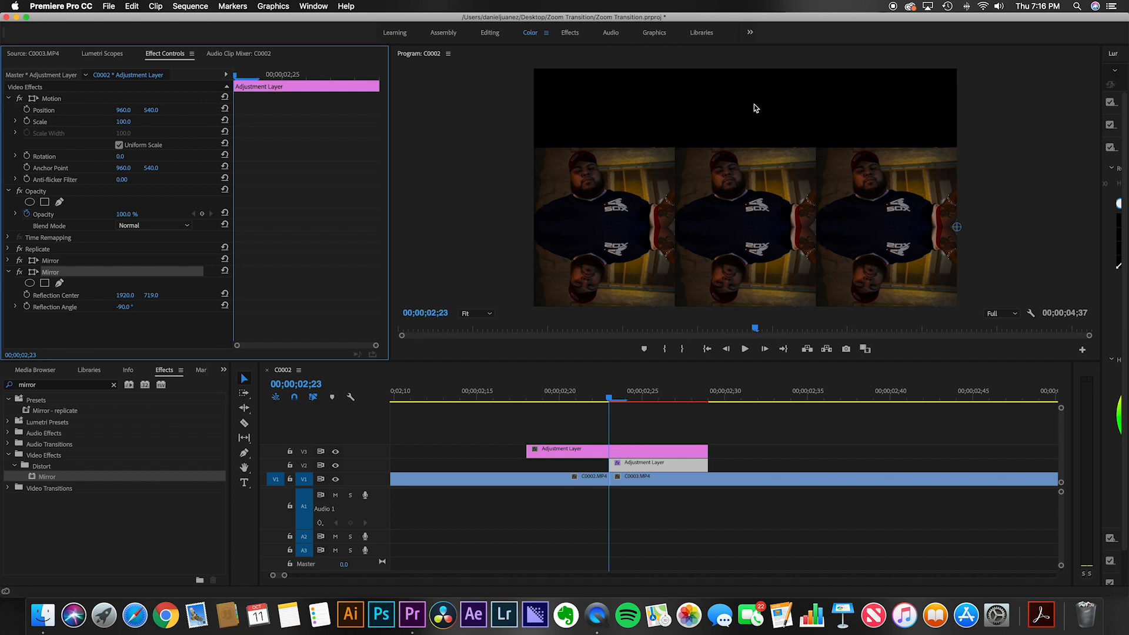
pyautogui.moveTo(151, 295); pyautogui.dragTo(81, 296)
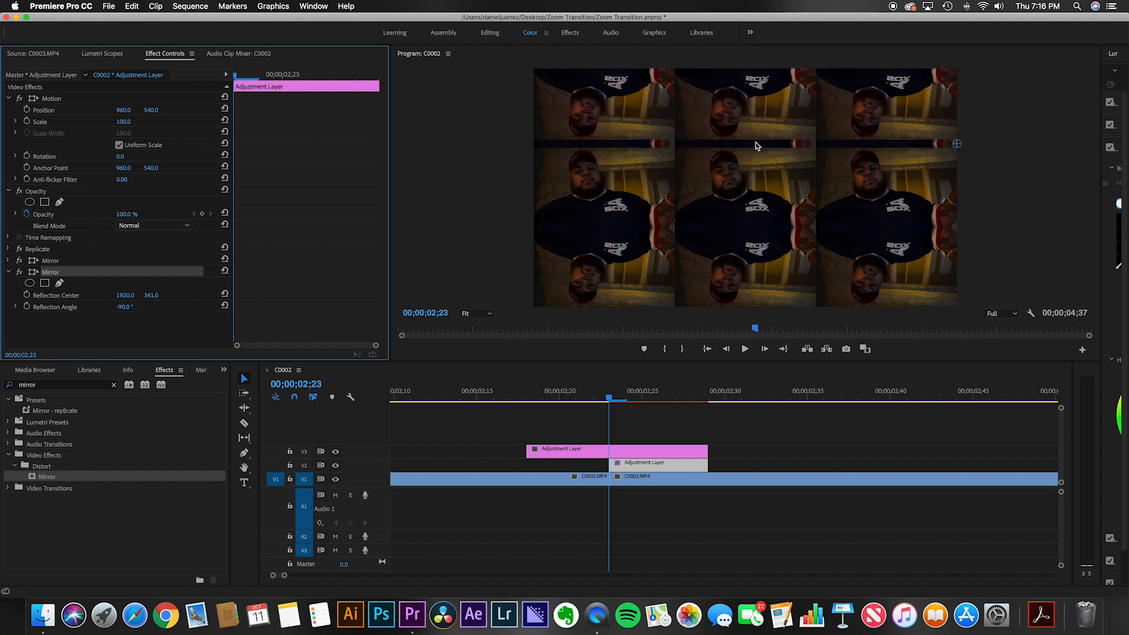
# Step: Set the second Mirror's reflection center vertical value to 360 and collapse that effect
pyautogui.moveTo(152, 300); pyautogui.dragTo(279, 301)
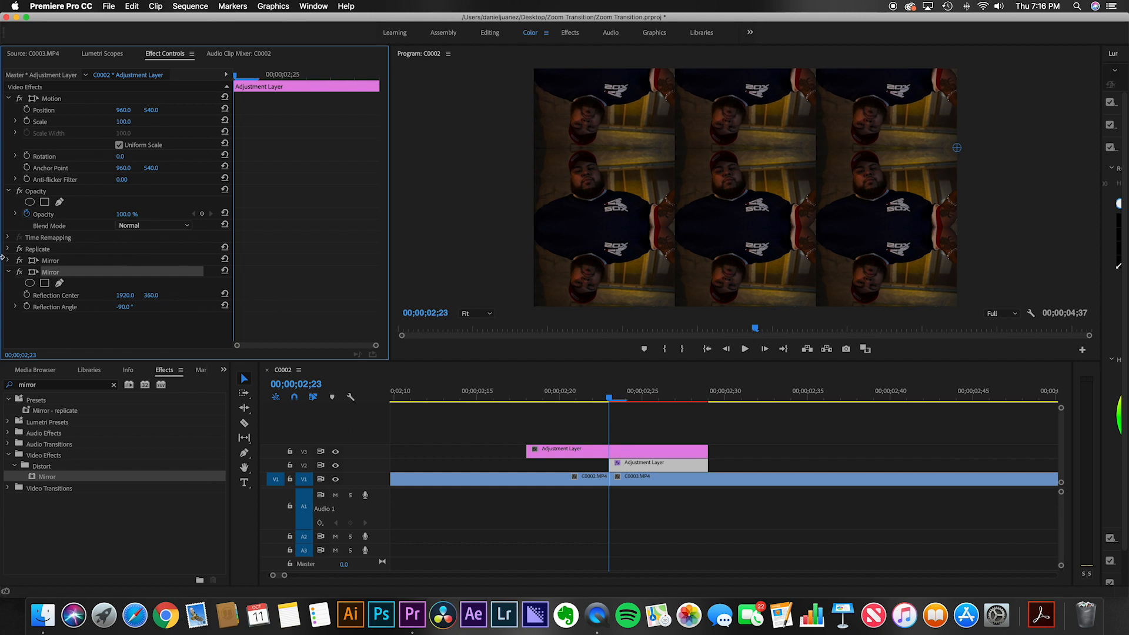
pyautogui.click(8, 272)
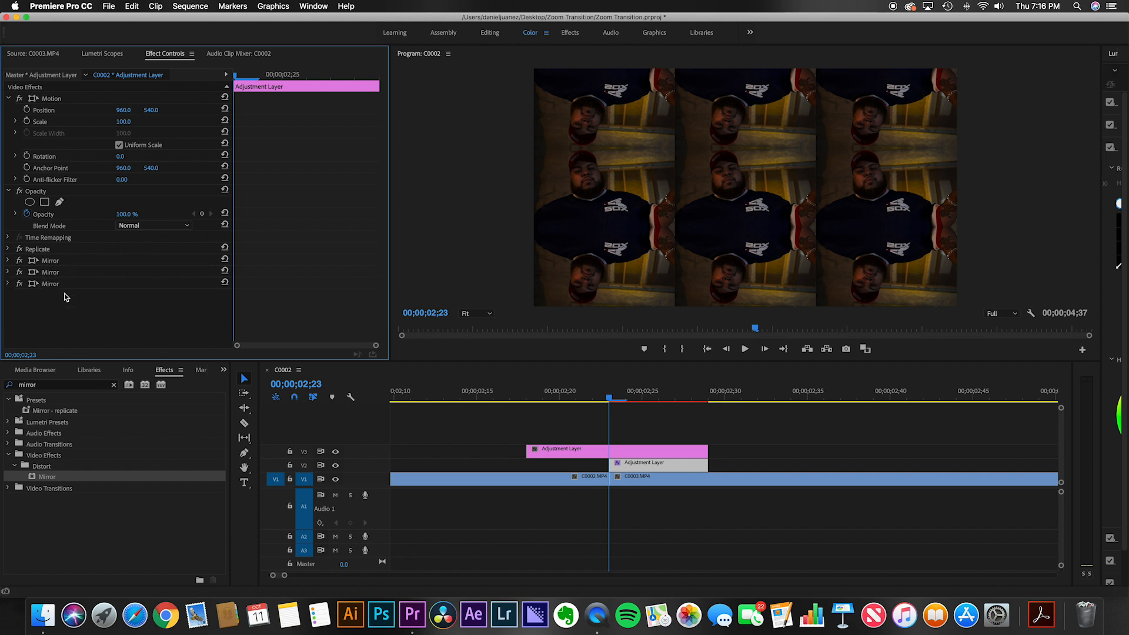
# Step: Set the third Mirror's reflection angle to 180° and its reflection center horizontal value to 641
pyautogui.click(8, 284)
pyautogui.click(133, 317)
pyautogui.write('180')
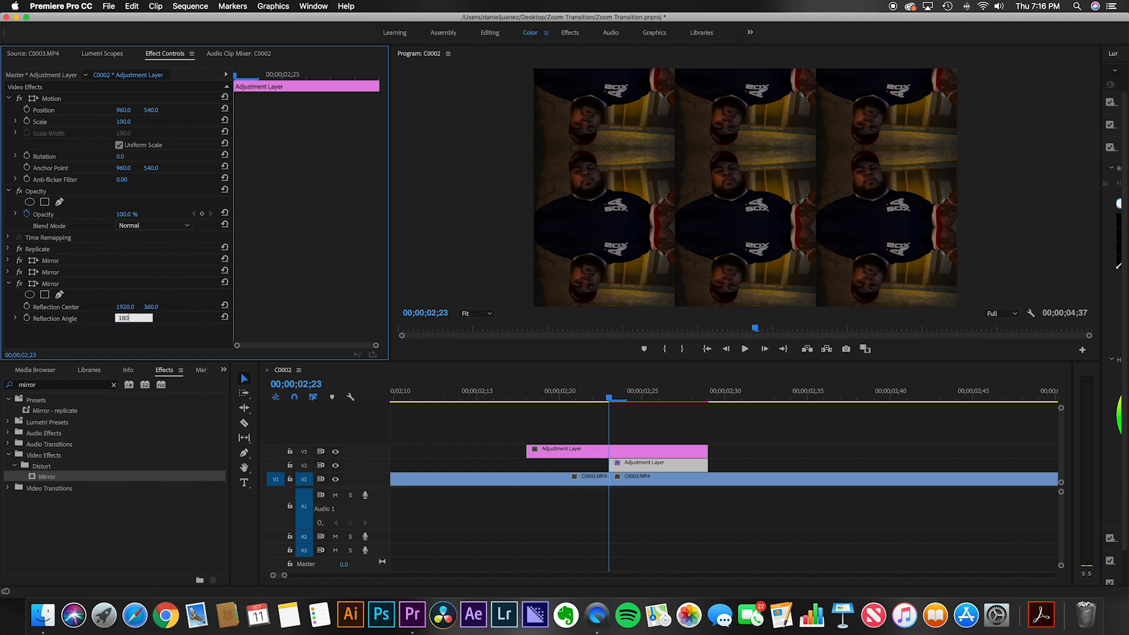
pyautogui.press('Return')
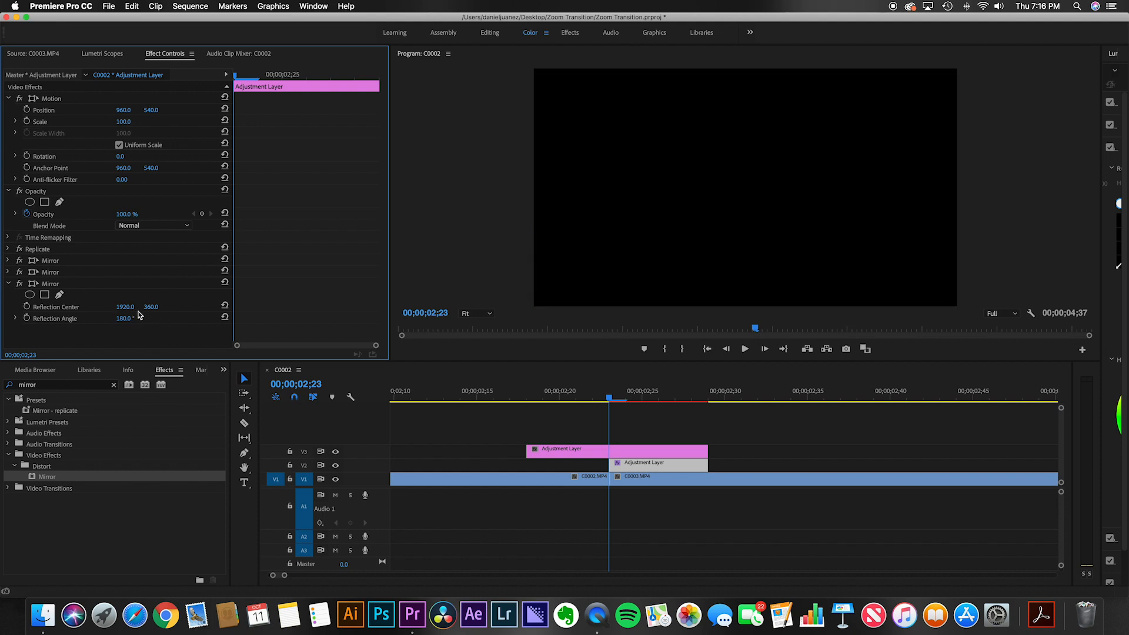
pyautogui.moveTo(134, 310); pyautogui.dragTo(8, 310)
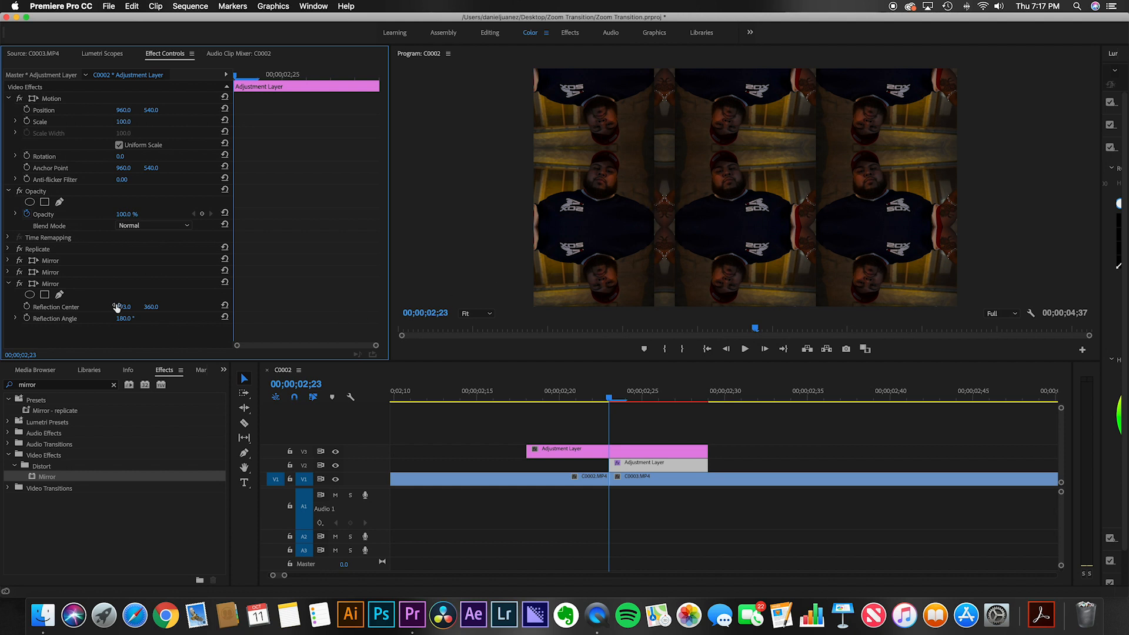
pyautogui.moveTo(121, 309); pyautogui.dragTo(122, 309)
pyautogui.moveTo(122, 310); pyautogui.dragTo(151, 310)
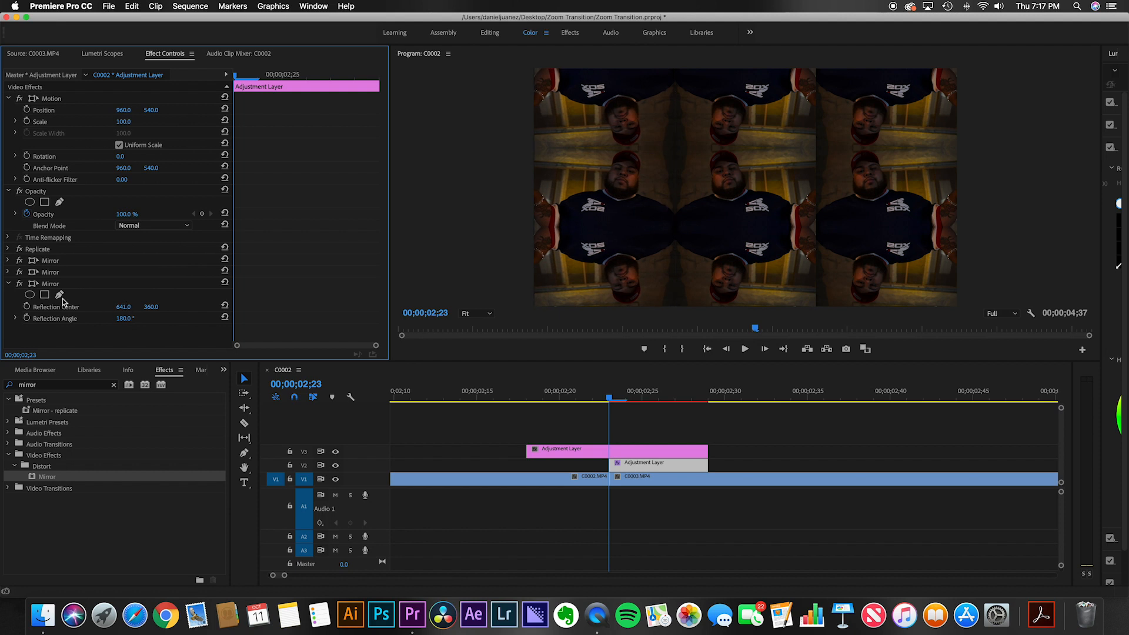
# Step: Paste a fourth Mirror effect and set its reflection angle to 360° and reflection center horizontal value to 1279
pyautogui.click(9, 284)
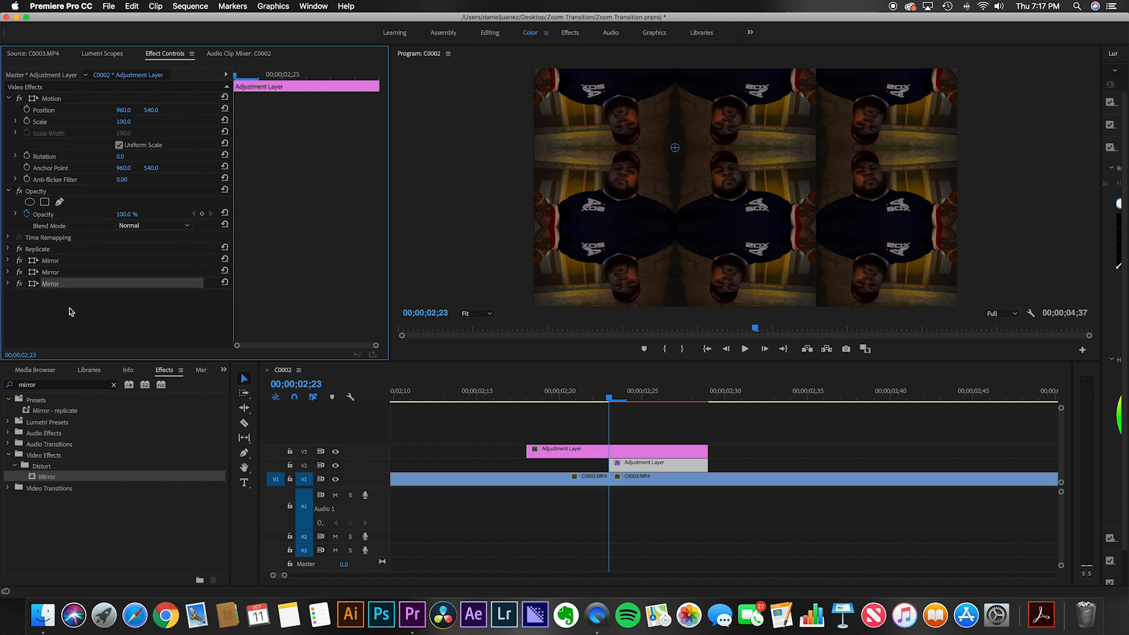
pyautogui.press('super+v')
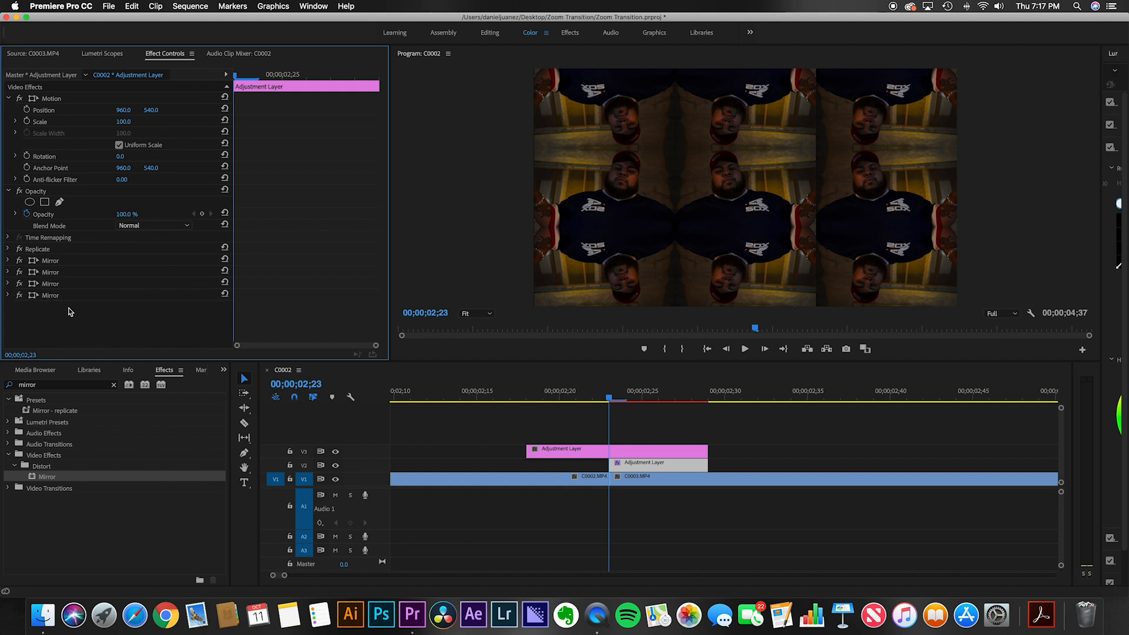
pyautogui.click(7, 296)
pyautogui.click(8, 295)
pyautogui.click(134, 328)
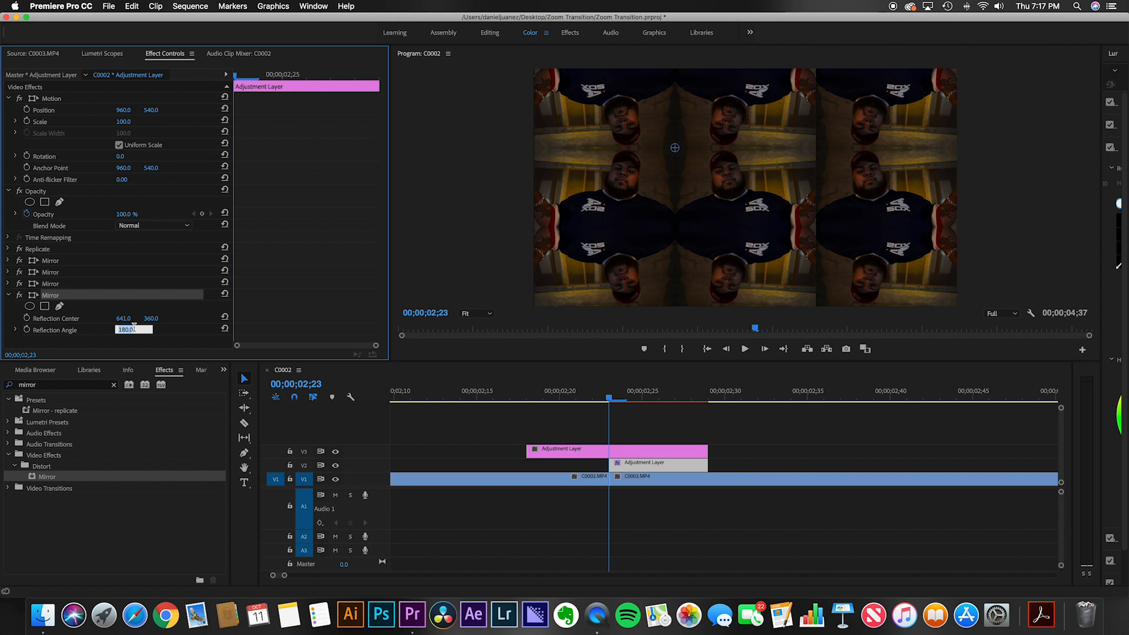
pyautogui.write('360')
pyautogui.press('Return')
pyautogui.moveTo(123, 320); pyautogui.dragTo(522, 320)
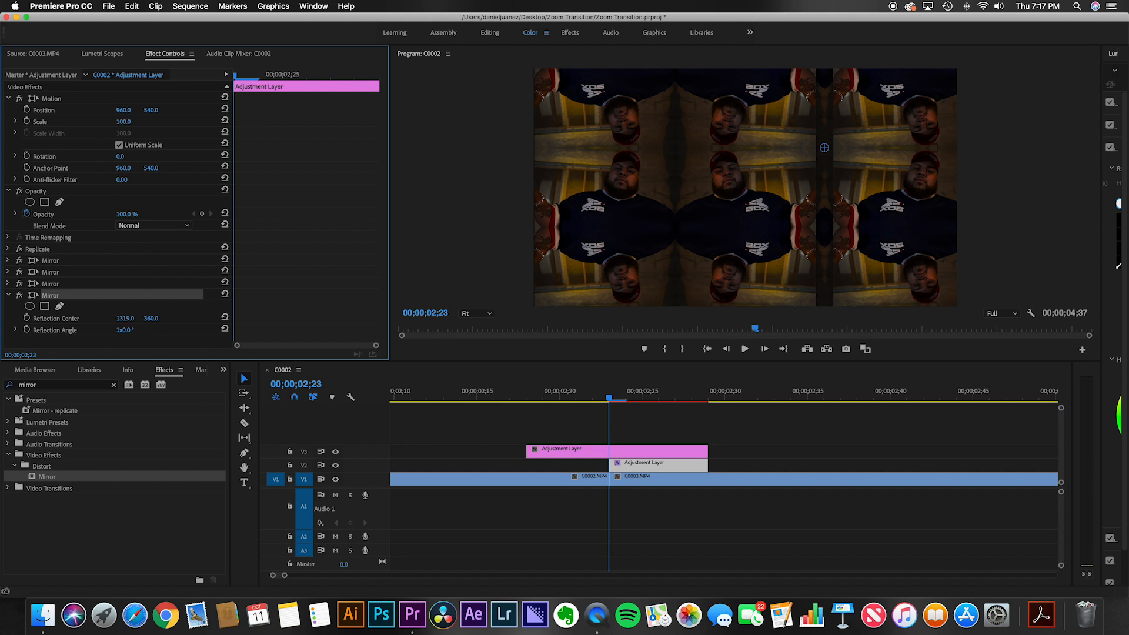
pyautogui.moveTo(125, 318); pyautogui.dragTo(101, 318)
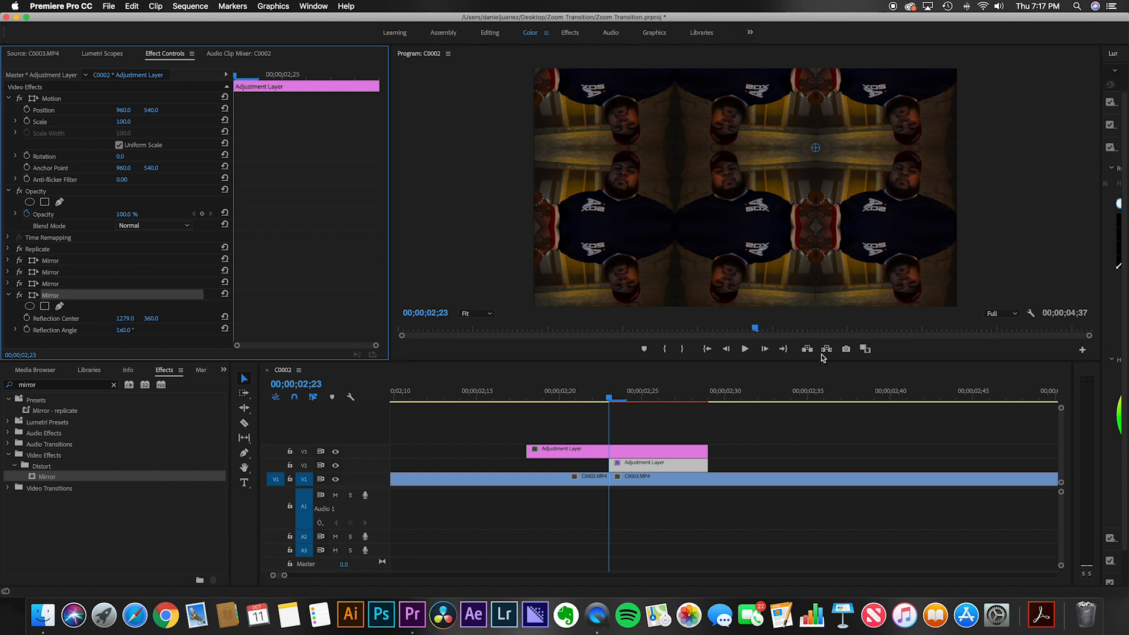
# Step: Search the effects for transform and apply the Transform effect to the V2 adjustment layer
pyautogui.click(644, 468)
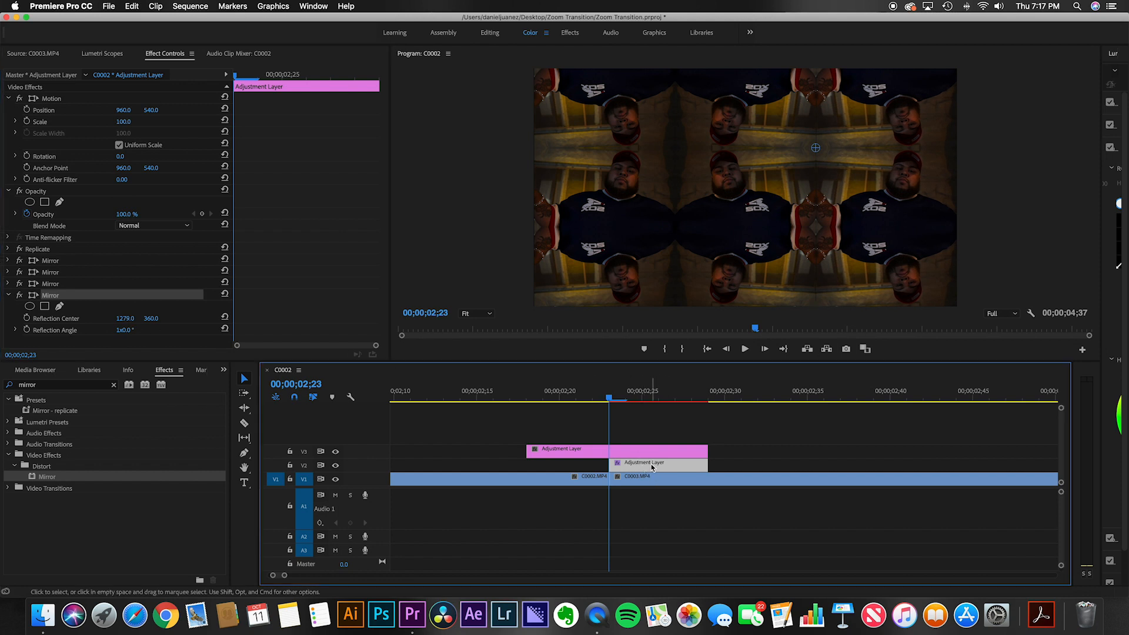
pyautogui.click(638, 465)
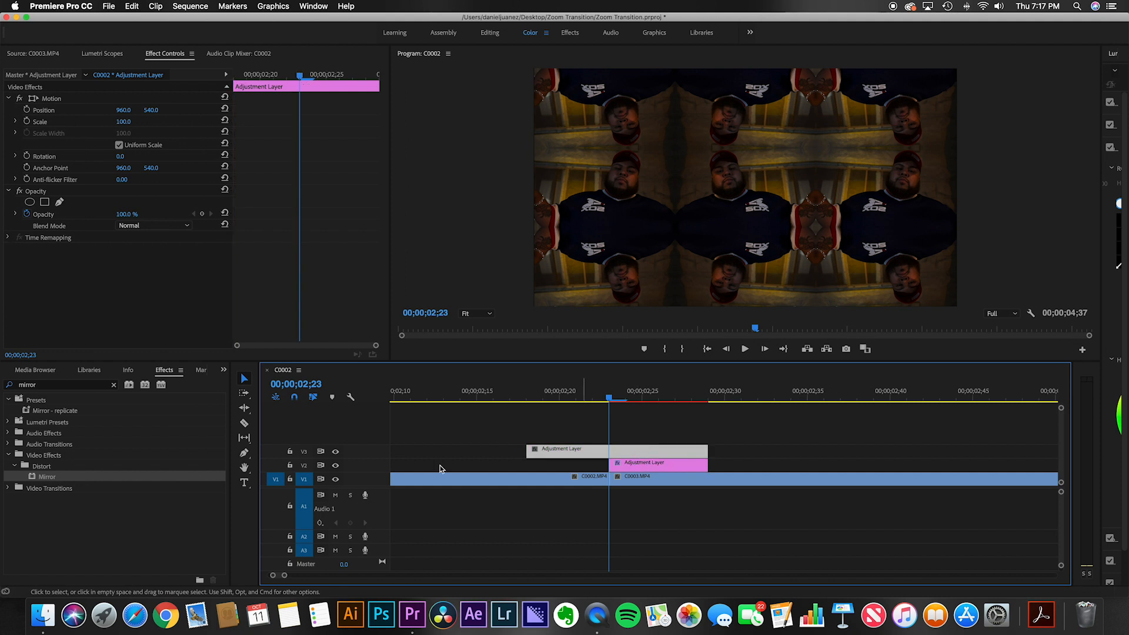
pyautogui.click(49, 386)
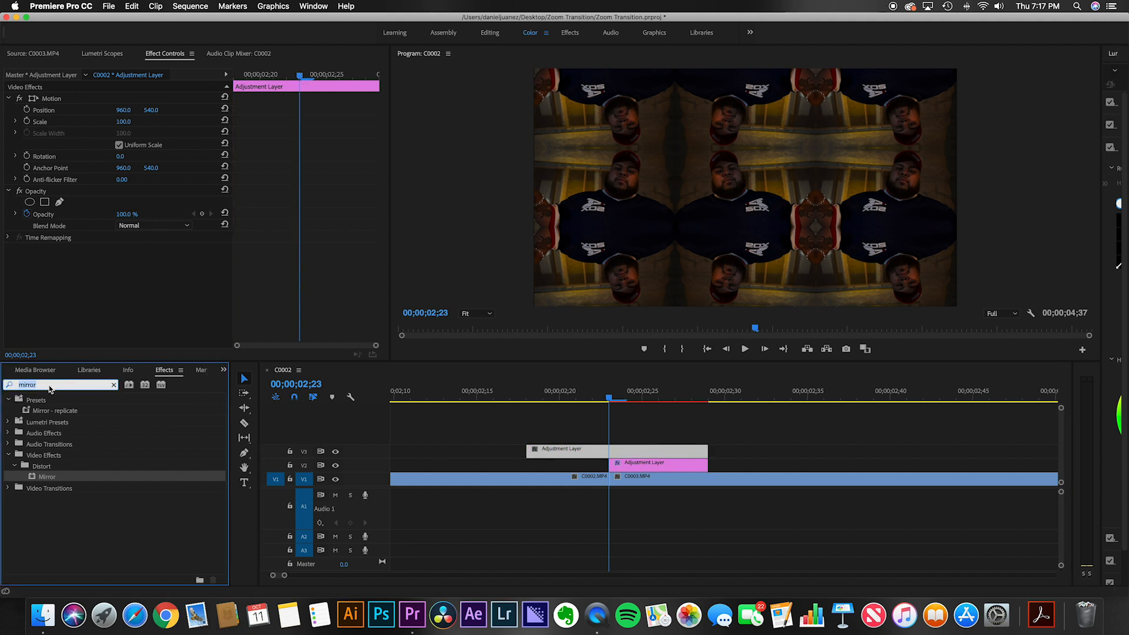
pyautogui.write('transform')
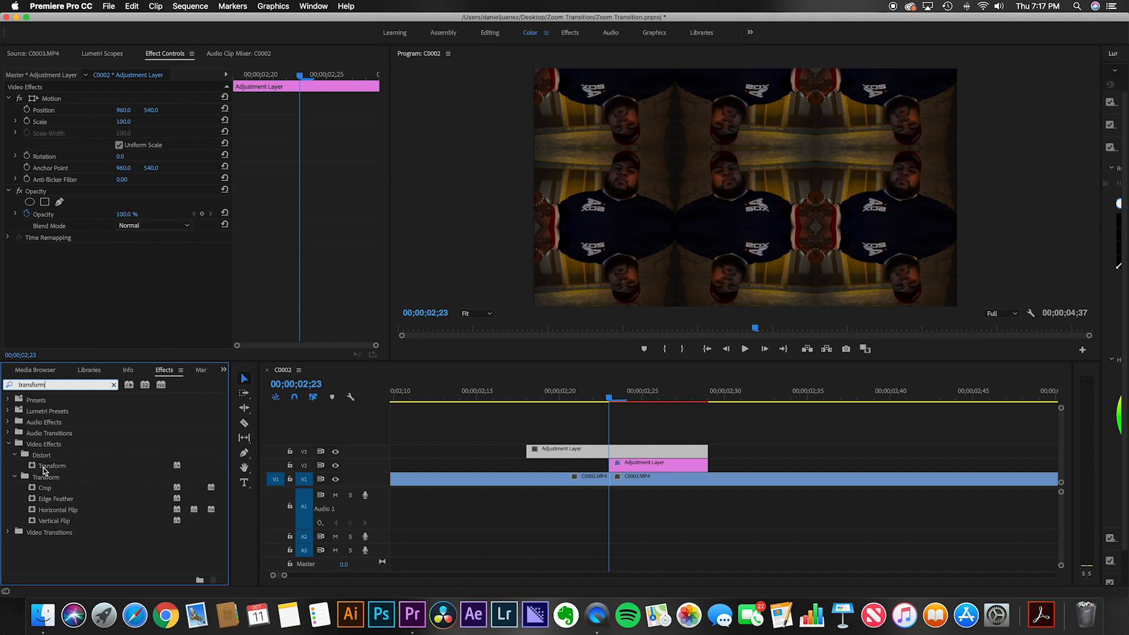
pyautogui.moveTo(44, 466); pyautogui.dragTo(649, 455)
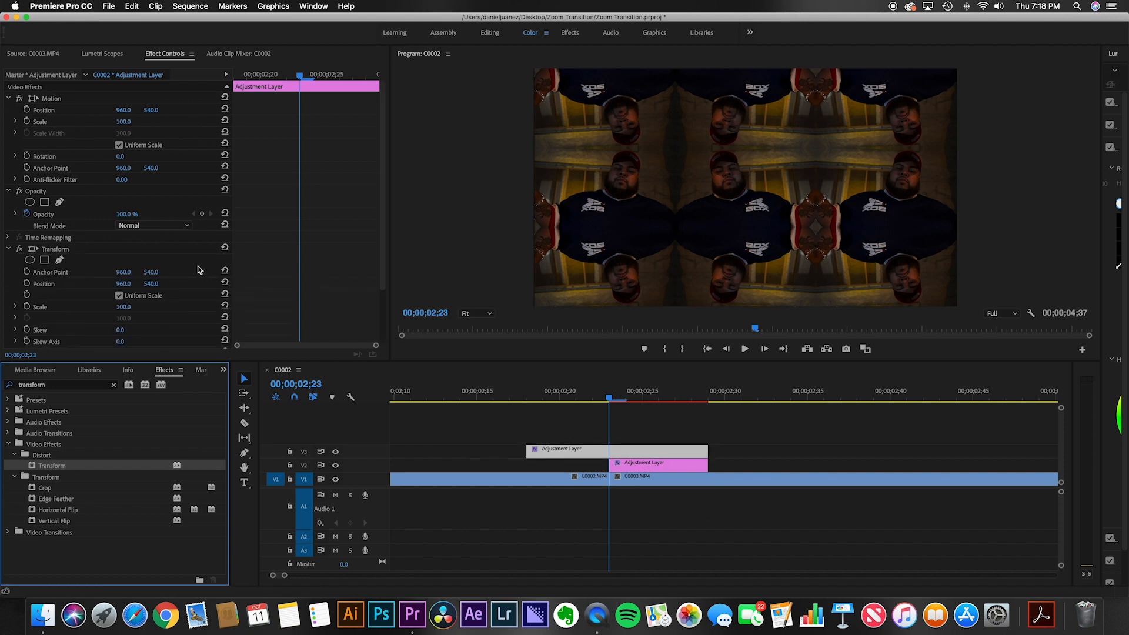
# Step: On the V3 adjustment layer's Transform effect, set a Scale keyframe three frames back at 00;00;02;20
pyautogui.scroll(-5, 198, 268)
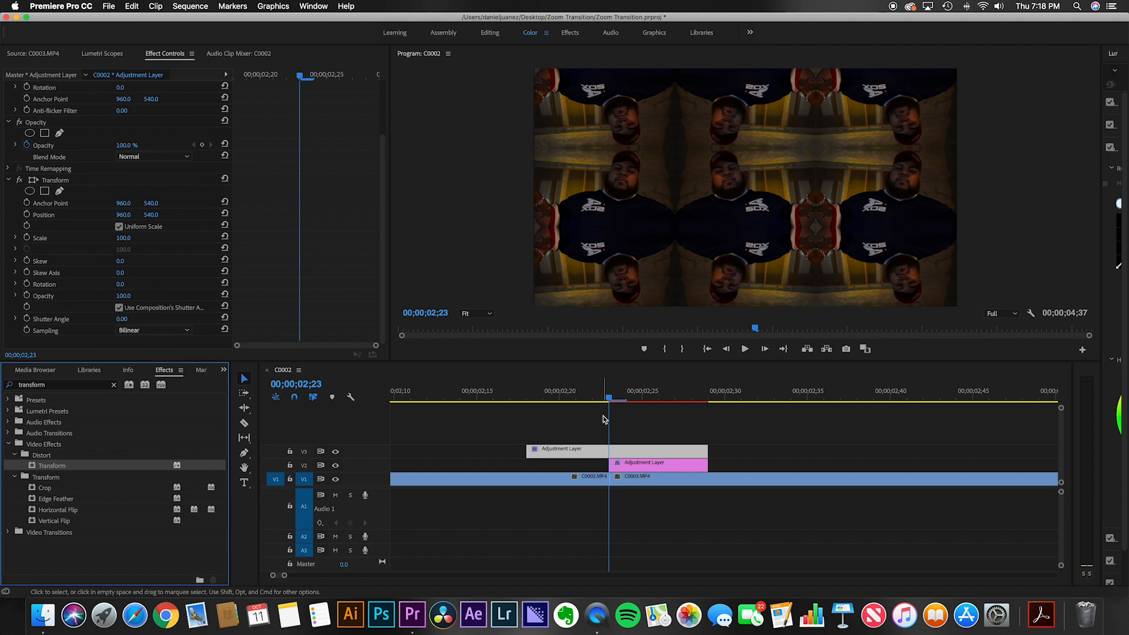
pyautogui.click(604, 419)
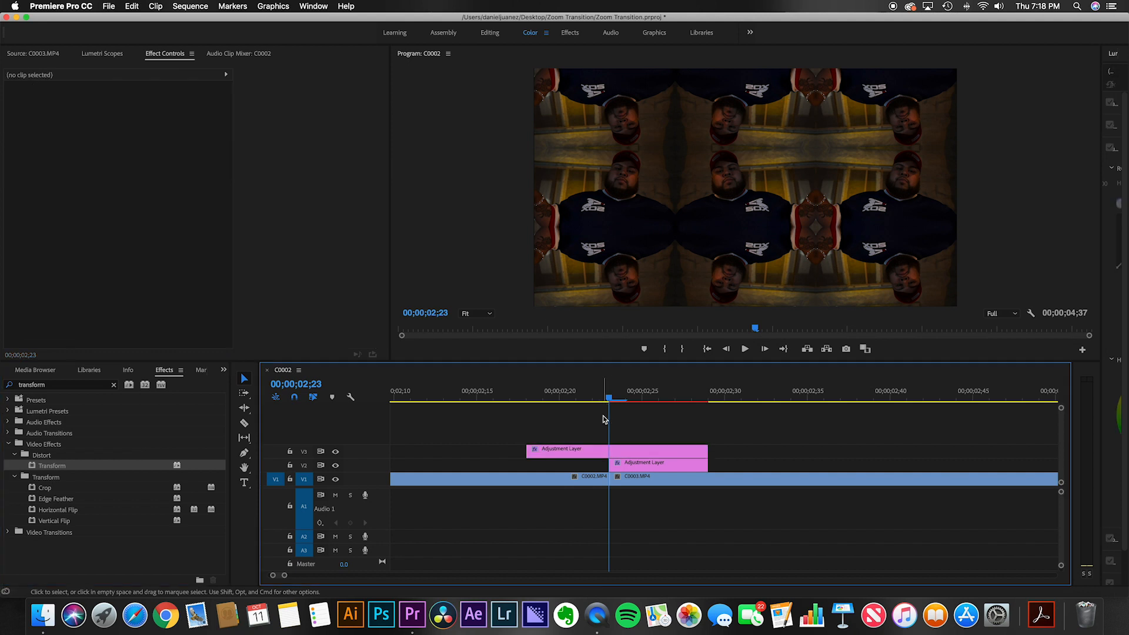
pyautogui.press('Left')
pyautogui.press('Left')
pyautogui.press('Left')
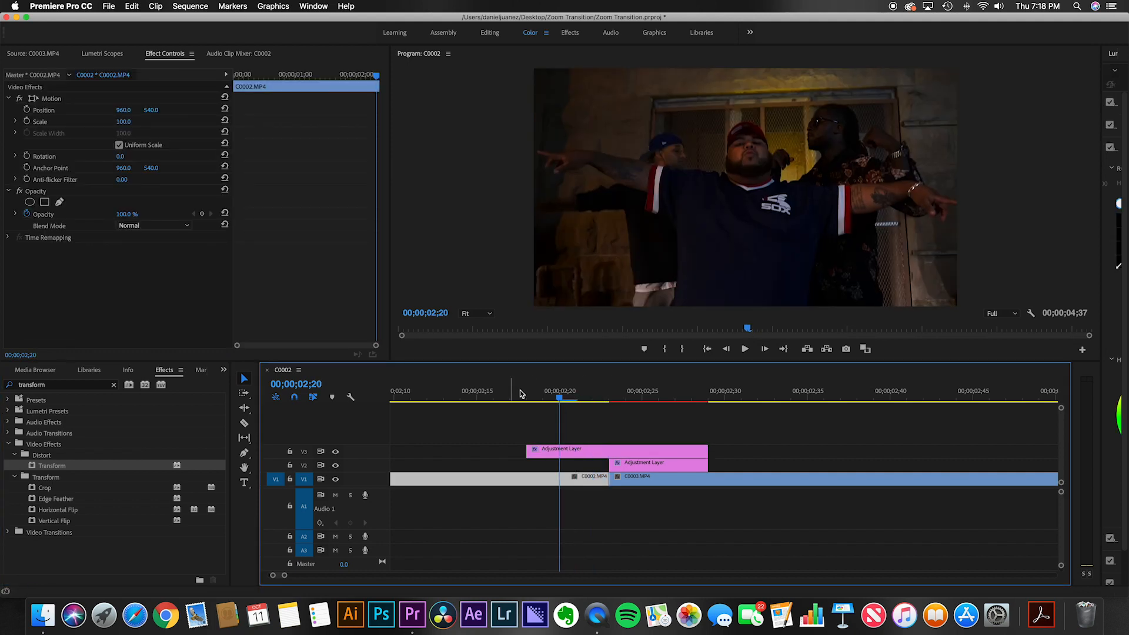
pyautogui.click(595, 451)
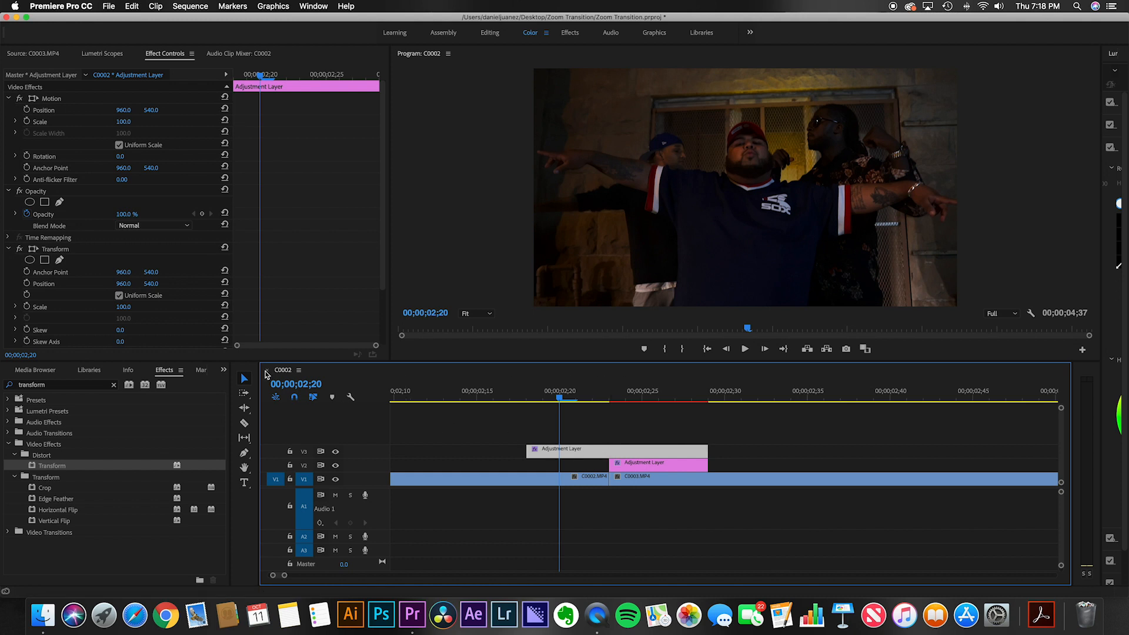
pyautogui.scroll(-3, 94, 264)
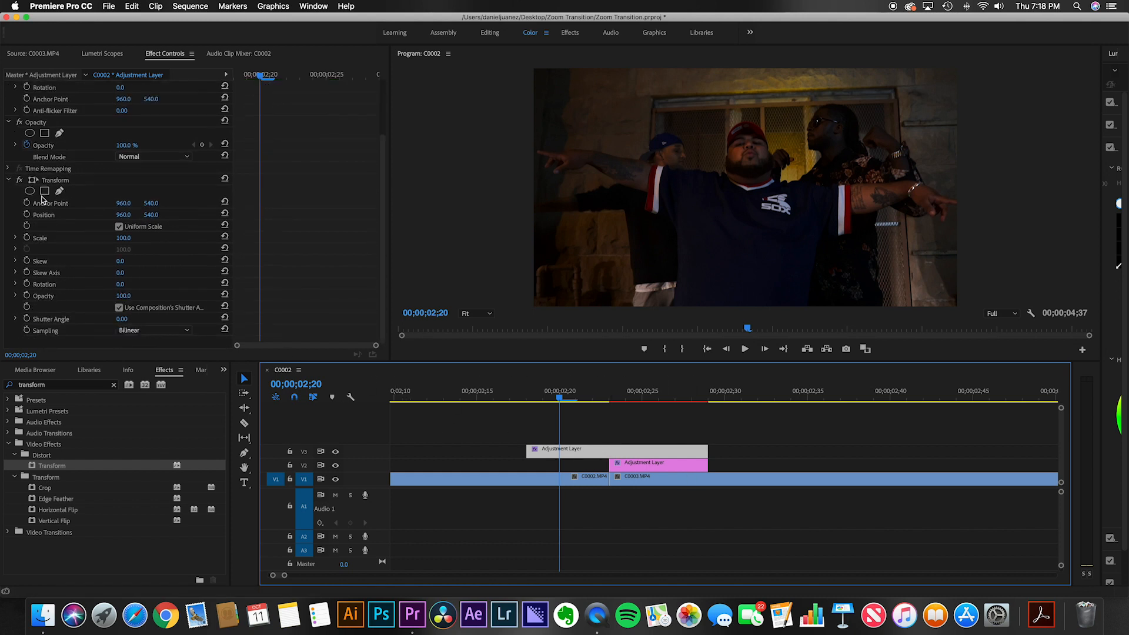
pyautogui.click(27, 238)
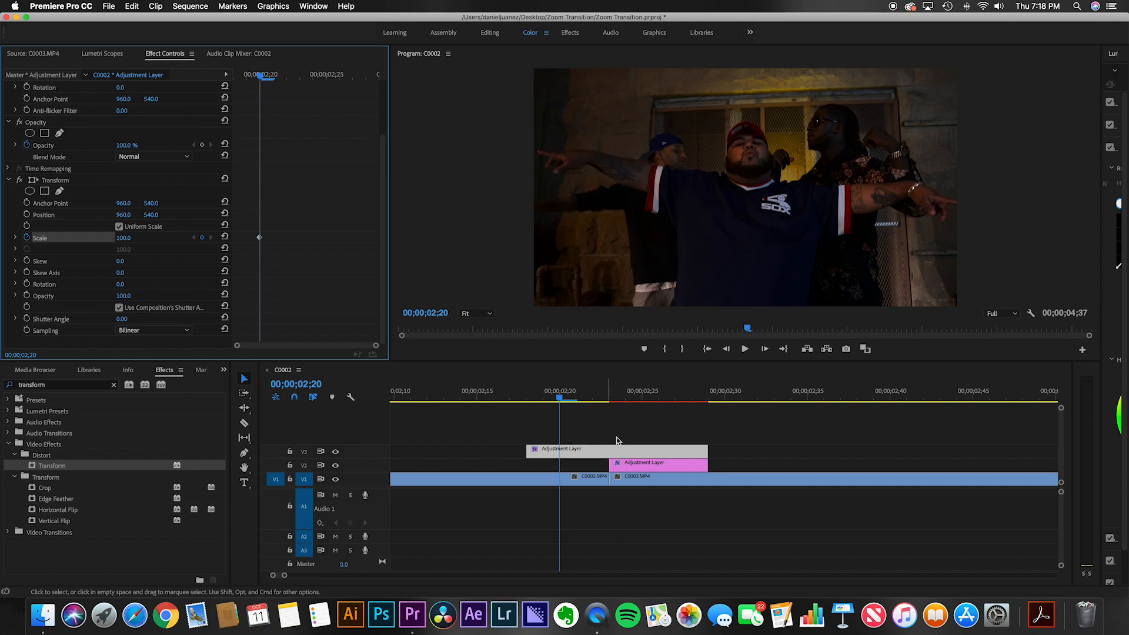
# Step: Add a Transform Scale keyframe at 00;00;02;23 with Scale set to 300
pyautogui.press('Right')
pyautogui.press('Right')
pyautogui.press('Right')
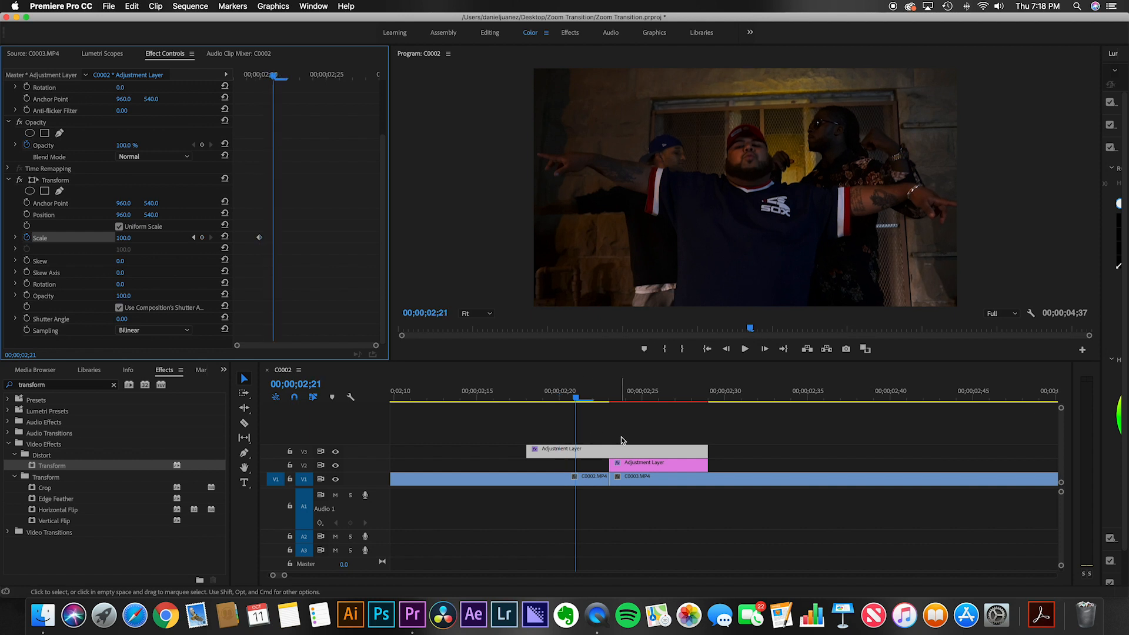
pyautogui.click(202, 238)
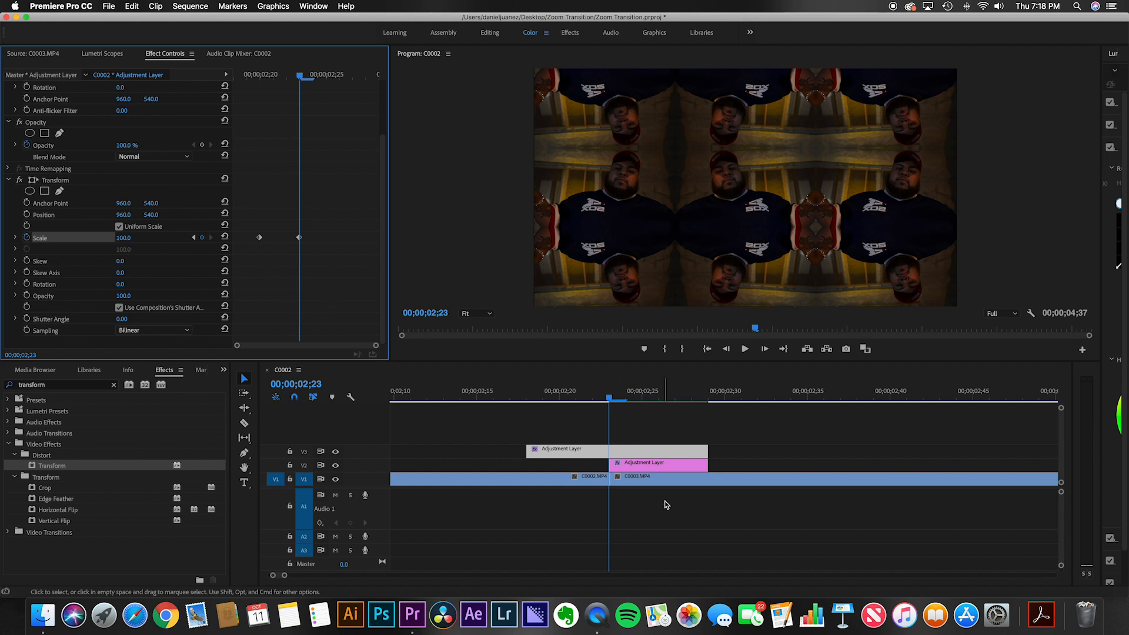
pyautogui.click(124, 238)
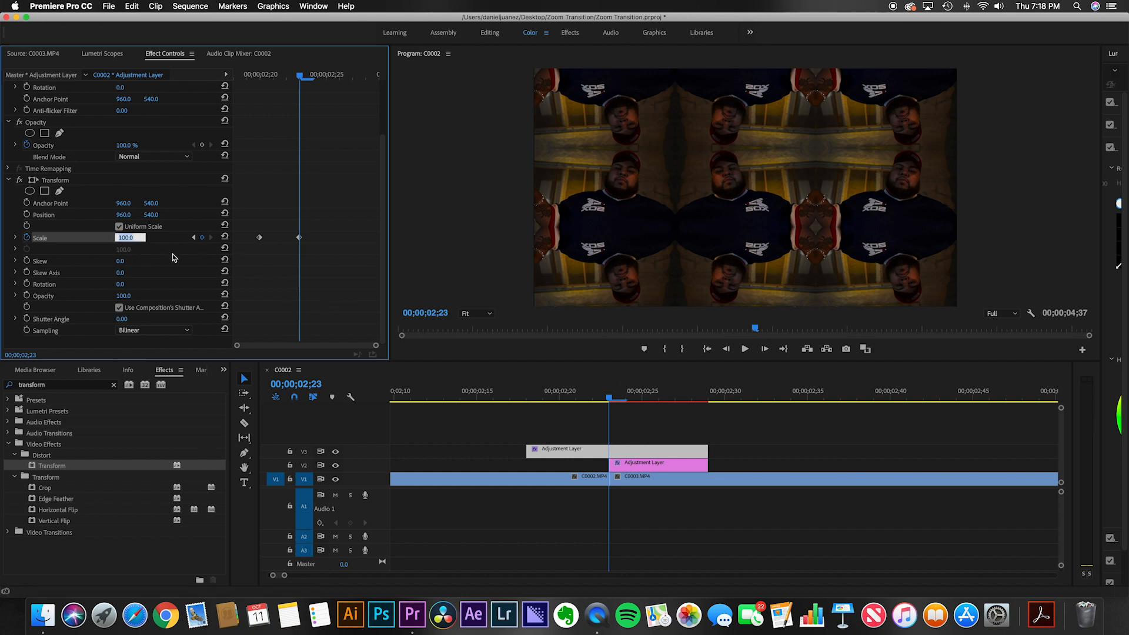
pyautogui.write('300')
pyautogui.press('Return')
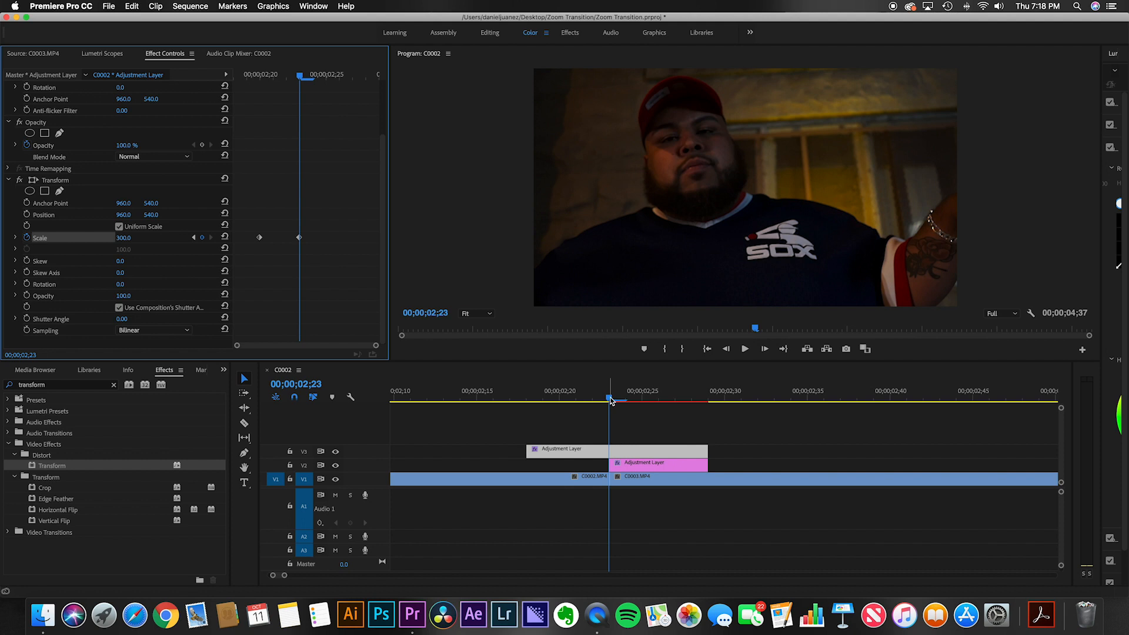
# Step: Collapse Transform, search the effects for blur, and apply Gaussian Blur to the adjustment layer
pyautogui.click(9, 180)
pyautogui.click(63, 385)
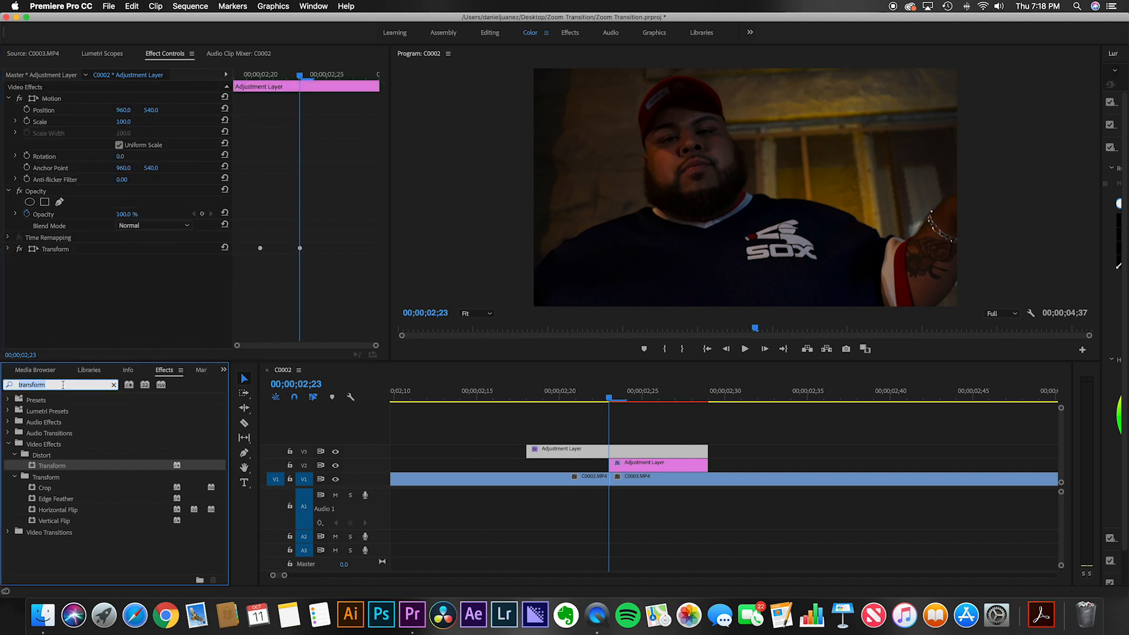
pyautogui.press('BackSpace')
pyautogui.write('bllur')
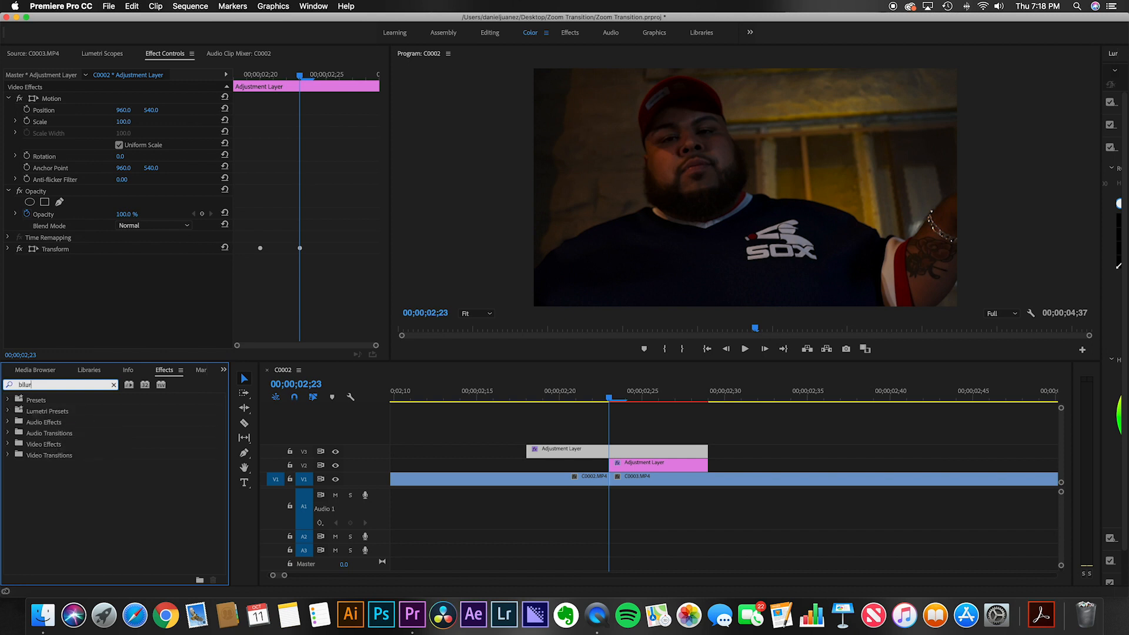
pyautogui.press('BackSpace')
pyautogui.write('ur')
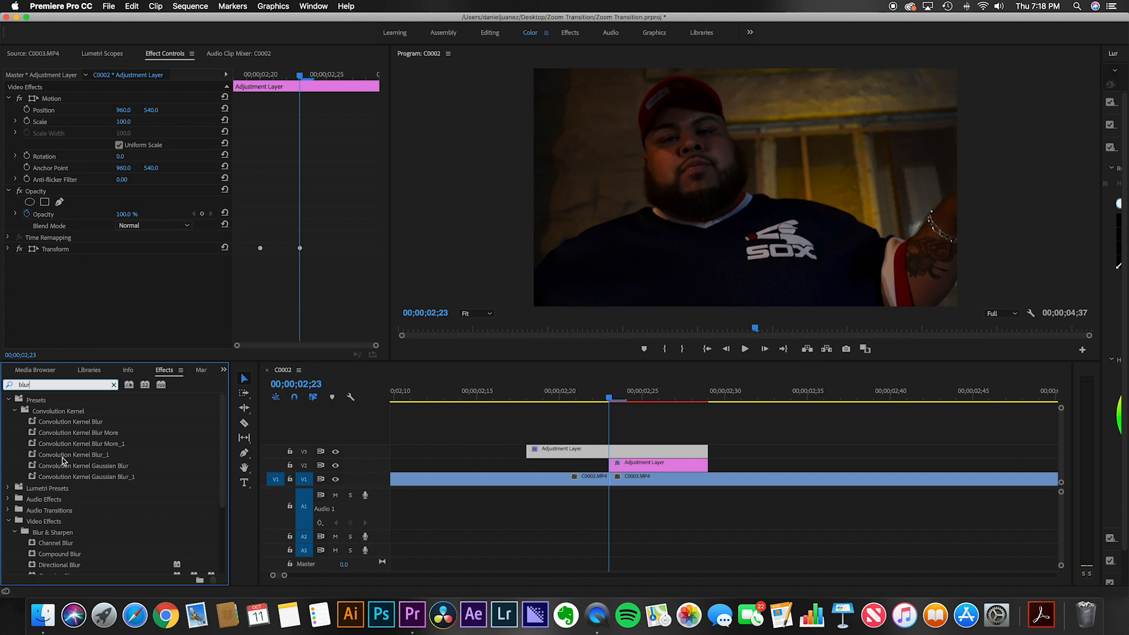
pyautogui.scroll(-5, 101, 495)
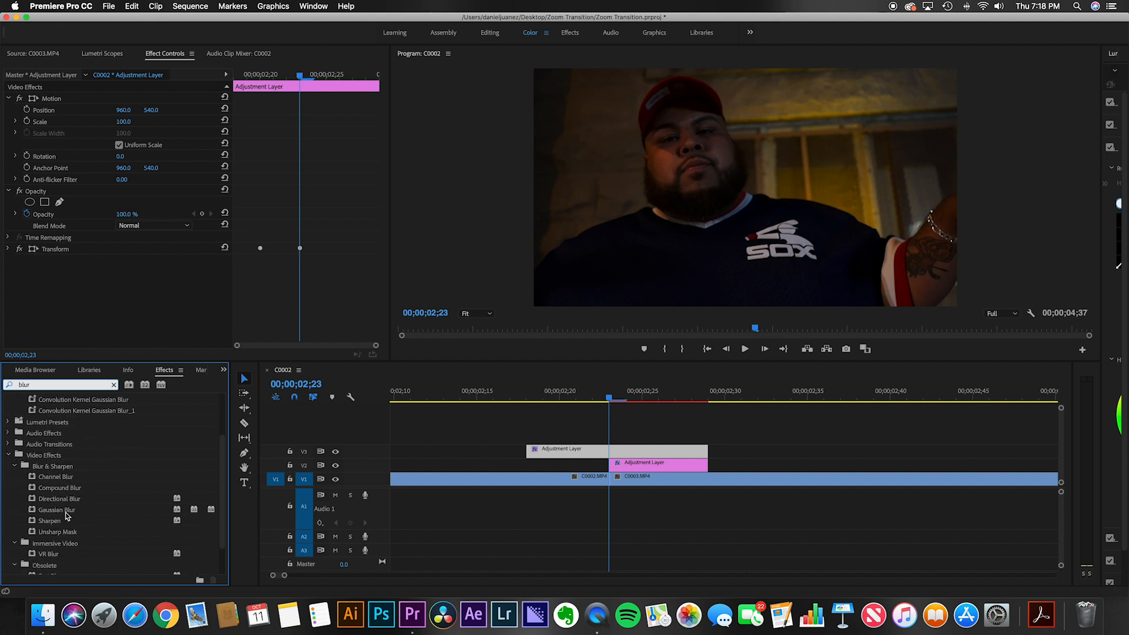
pyautogui.moveTo(61, 512); pyautogui.dragTo(93, 278)
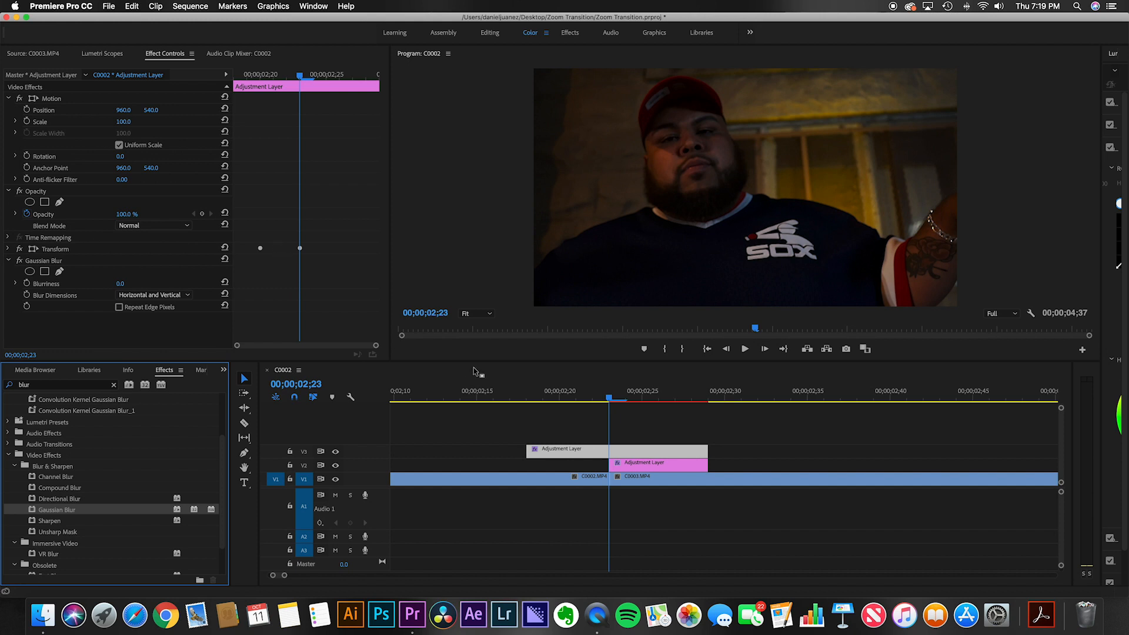
# Step: Set a Gaussian Blur Blurriness keyframe at 0 three frames back at 00;00;02;20
pyautogui.click(558, 379)
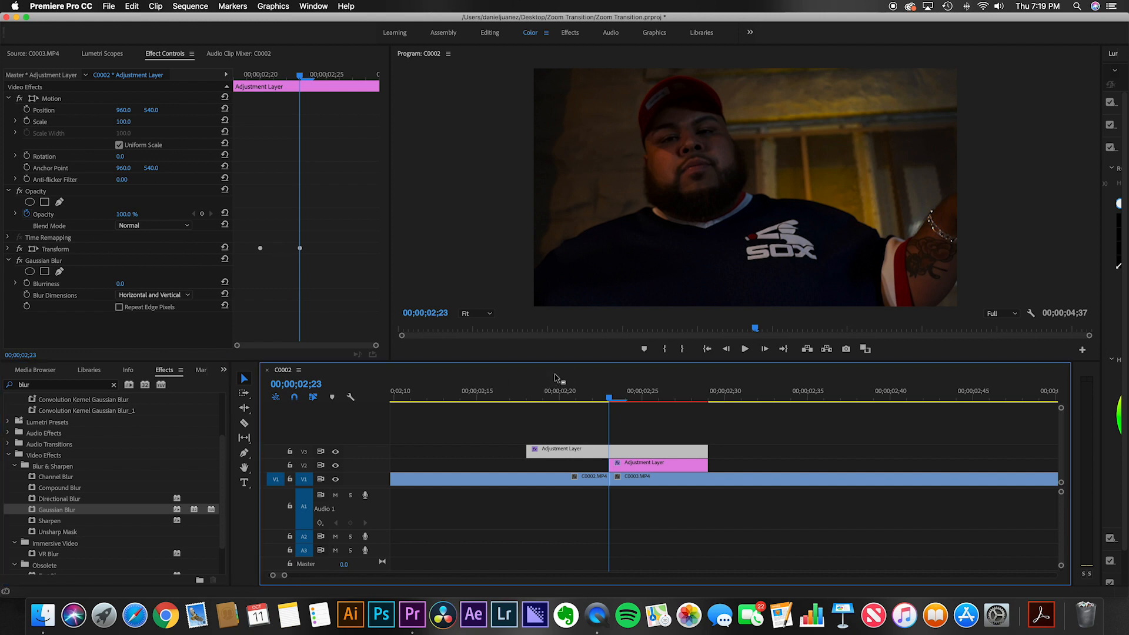
pyautogui.press('Left')
pyautogui.press('Left')
pyautogui.press('Left')
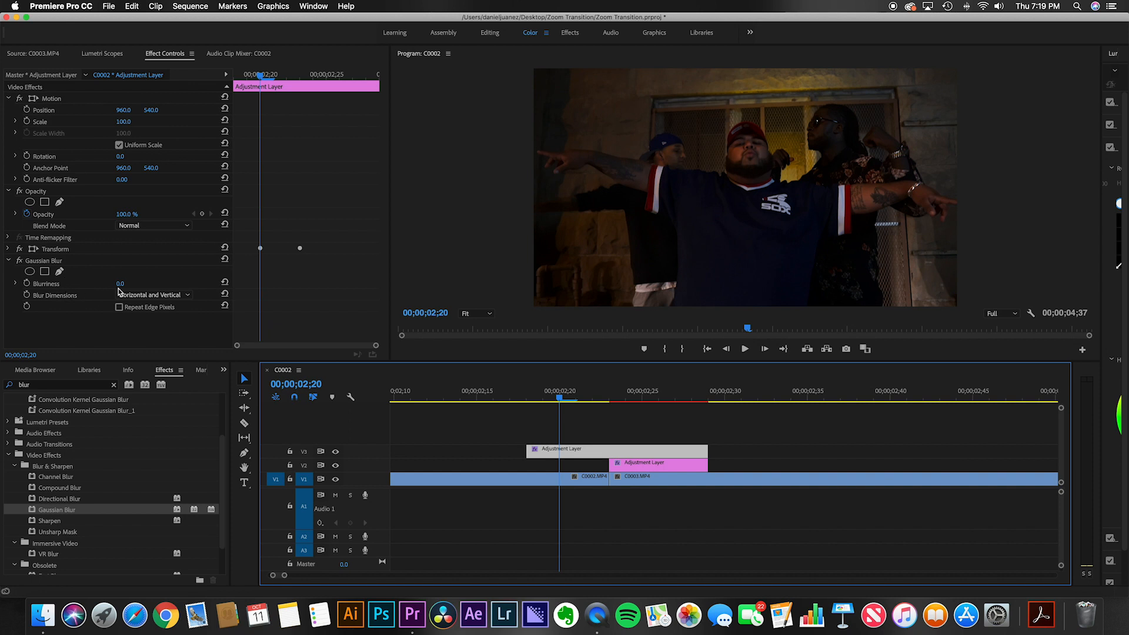
pyautogui.click(27, 283)
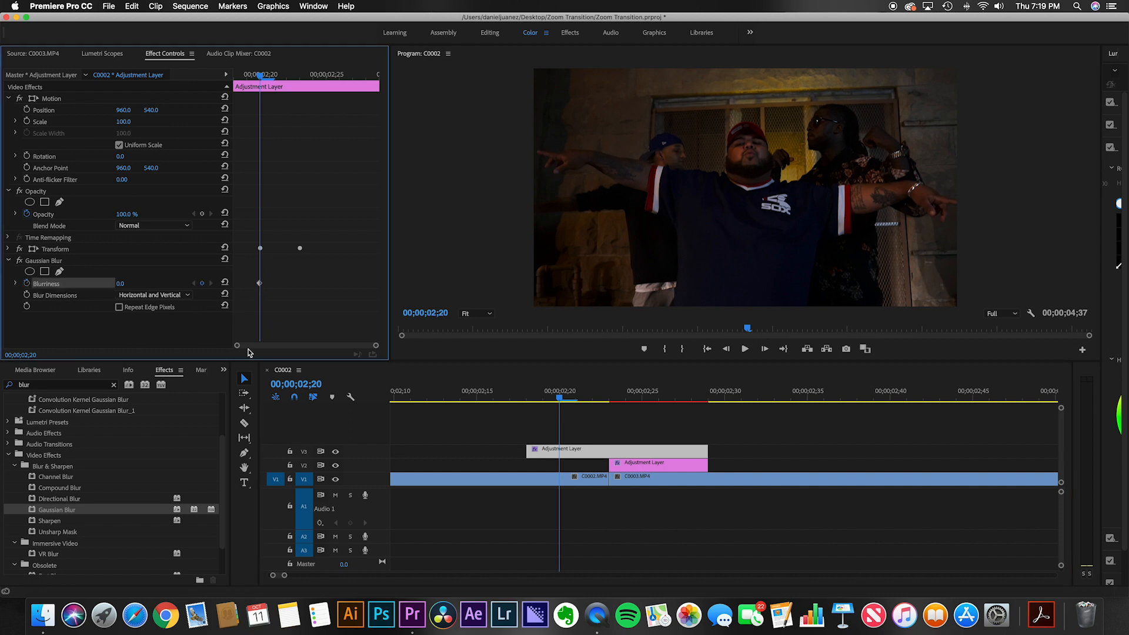
# Step: Add a Gaussian Blur Blurriness keyframe at 00;00;02;23 with Blurriness set to 50
pyautogui.press('Right')
pyautogui.press('Right')
pyautogui.press('Right')
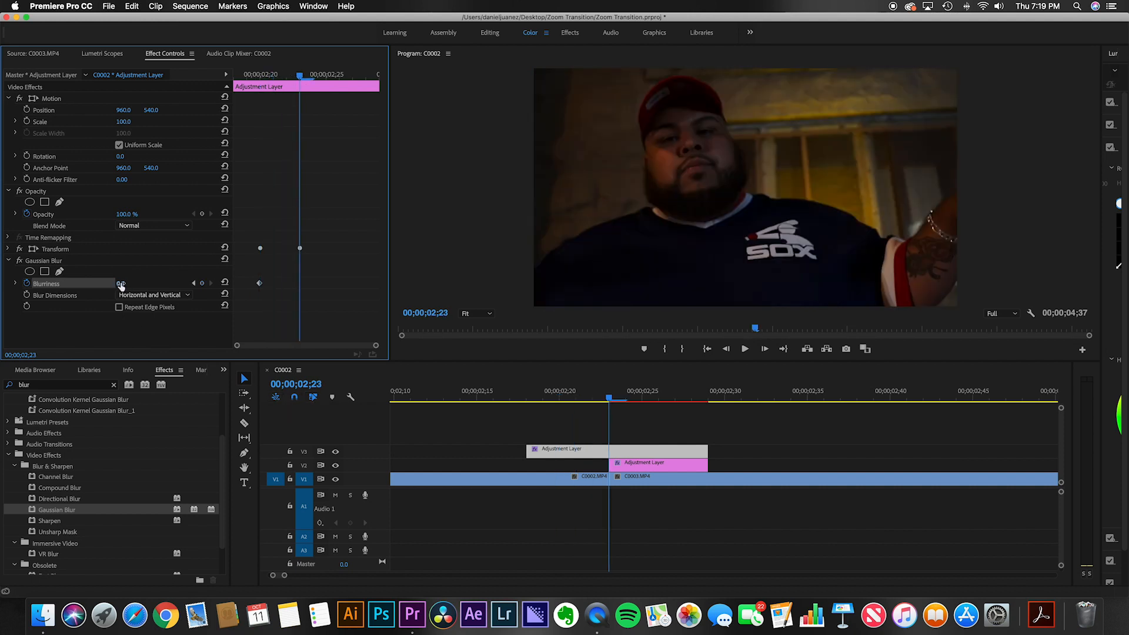
pyautogui.click(204, 285)
pyautogui.click(132, 281)
pyautogui.write('50')
pyautogui.press('Return')
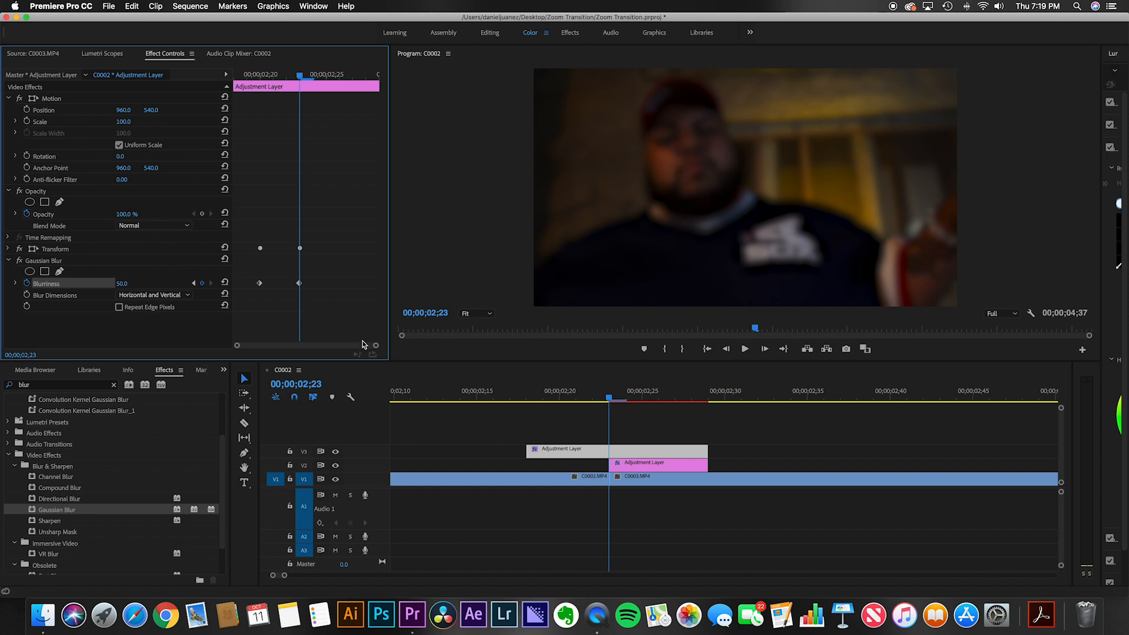
# Step: Add a Blurriness keyframe at 00;00;02;26 and set Blurriness back to 0
pyautogui.press('Left')
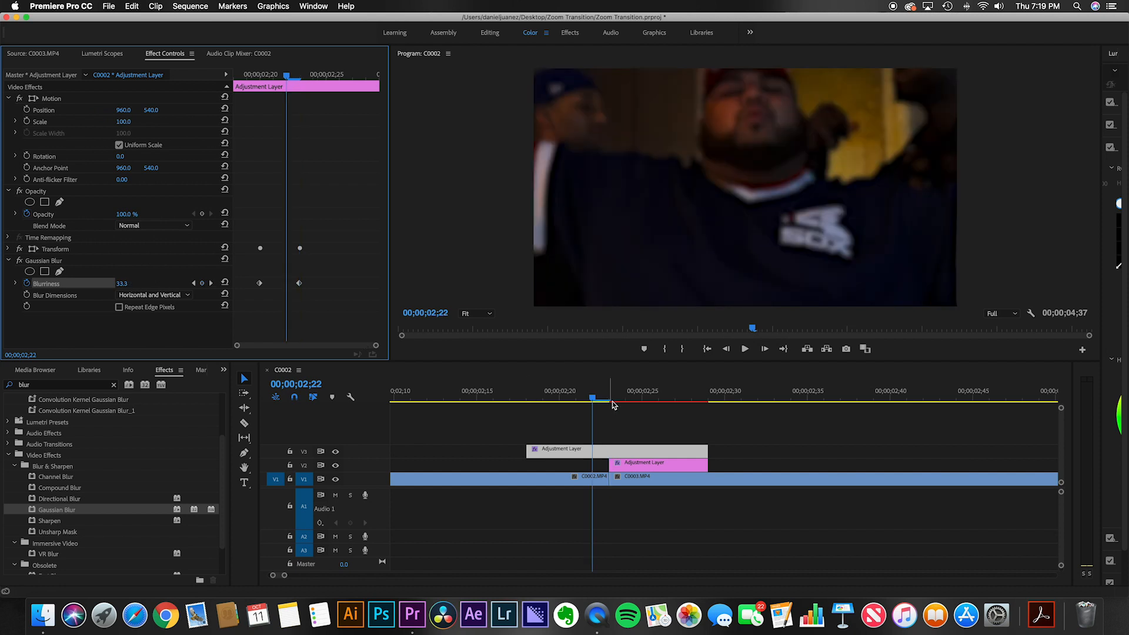
pyautogui.press('Right')
pyautogui.press('Right')
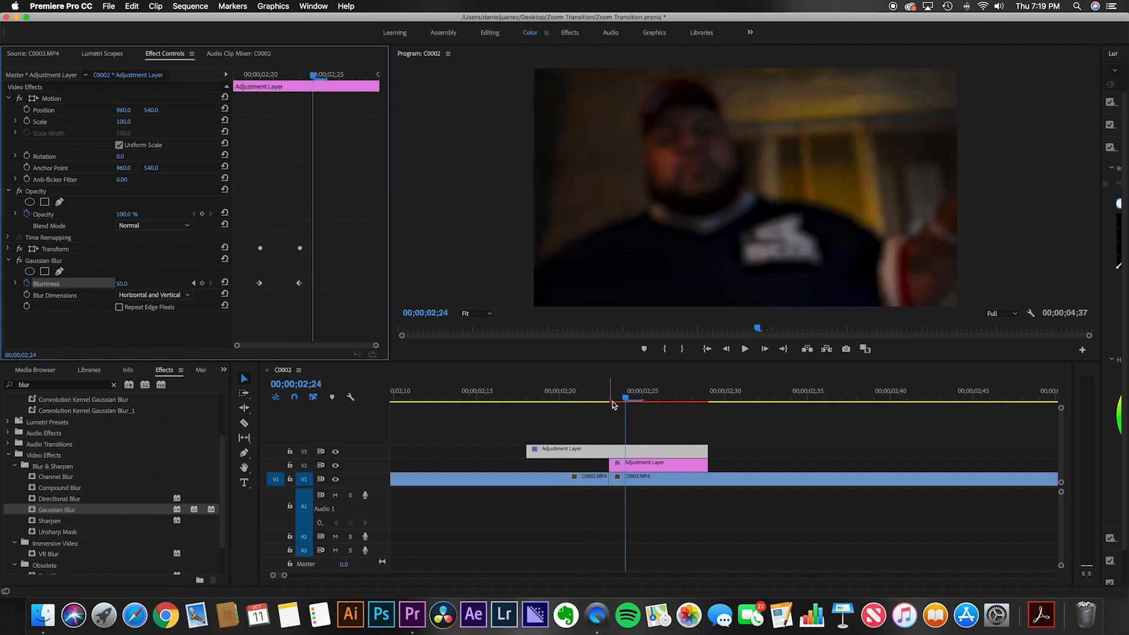
pyautogui.press('Left')
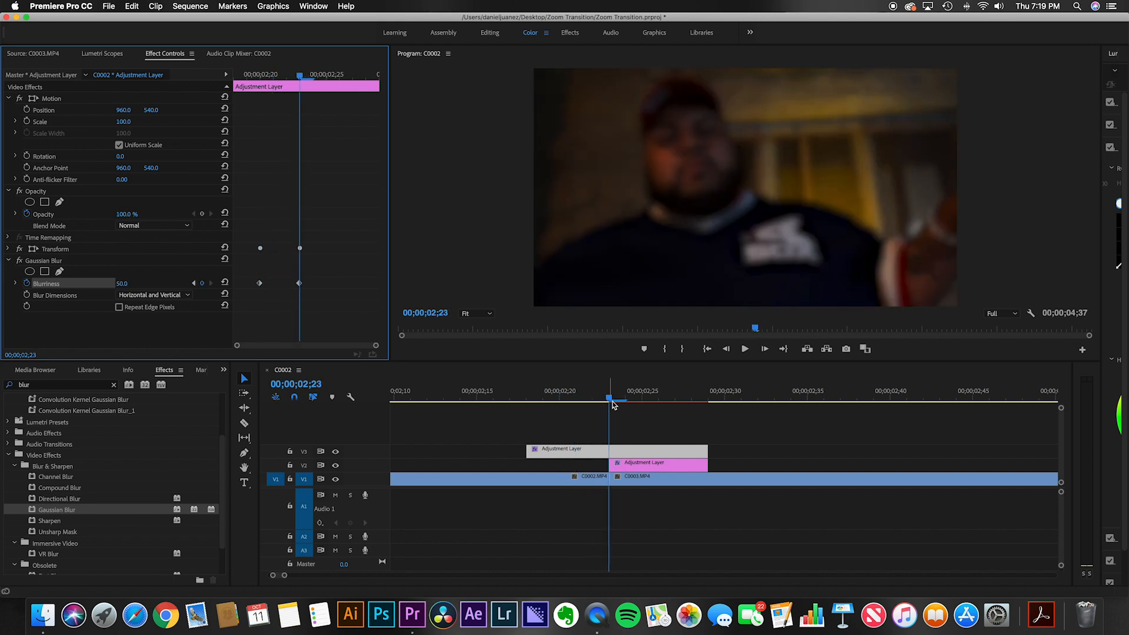
pyautogui.press('Right')
pyautogui.press('Right')
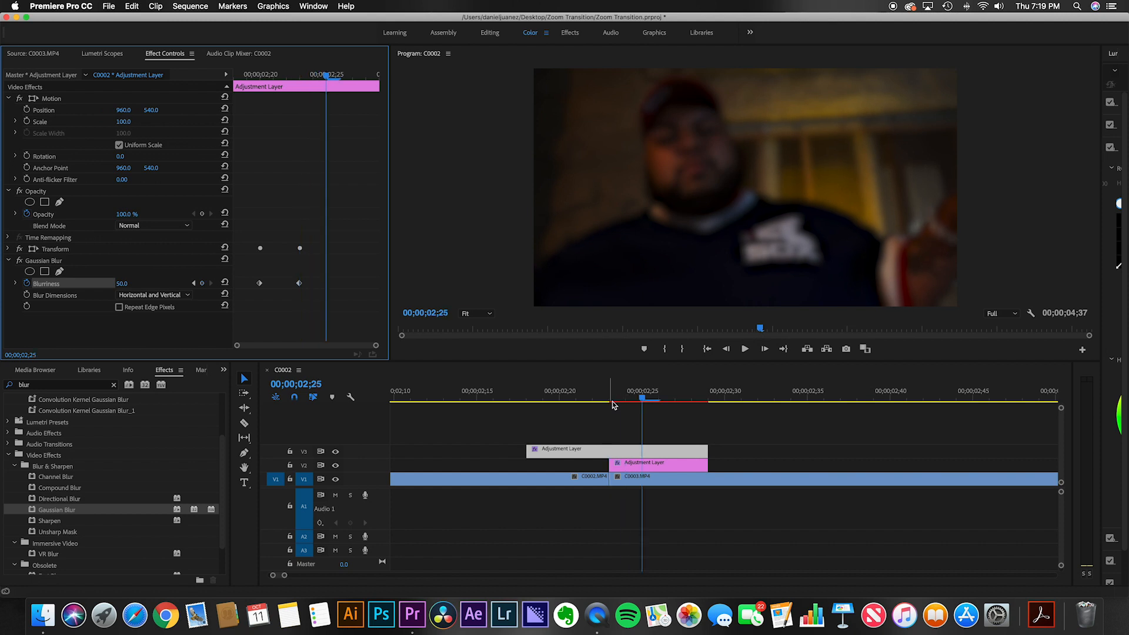
pyautogui.press('Right')
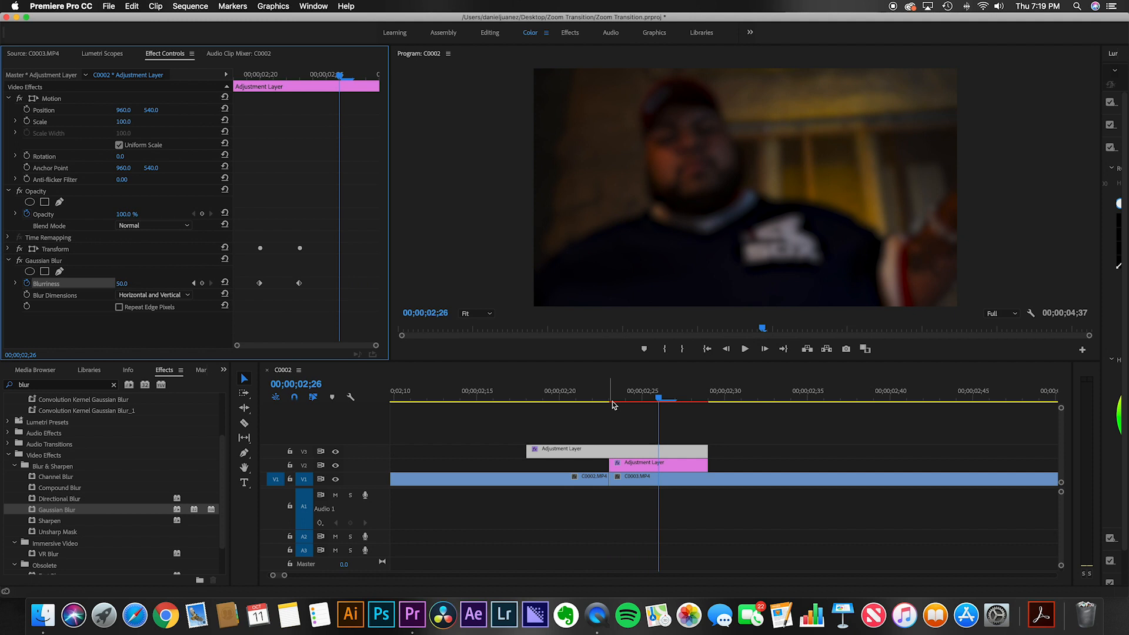
pyautogui.click(202, 283)
pyautogui.moveTo(128, 288); pyautogui.dragTo(103, 287)
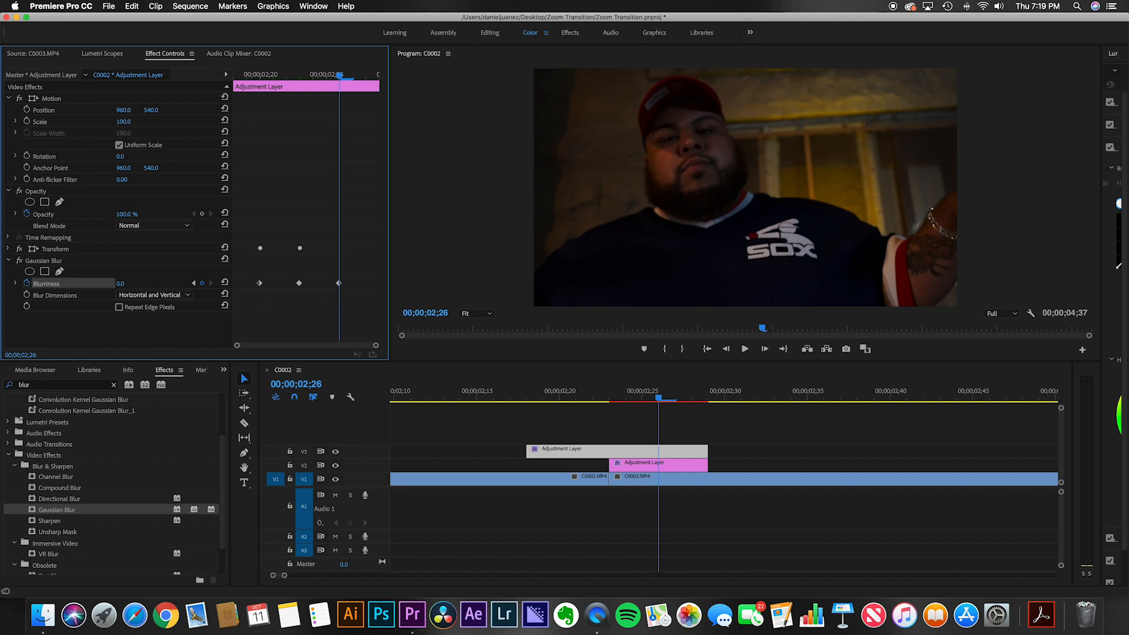
# Step: Set in and out points around the transition and render the section between them
pyautogui.click(509, 394)
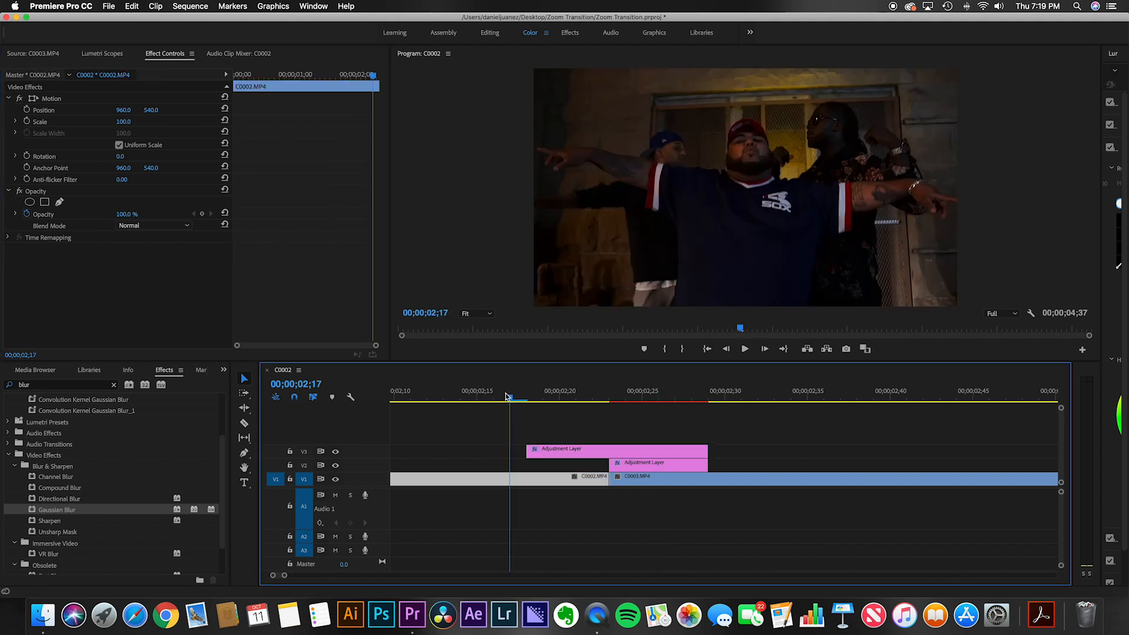
pyautogui.click(477, 393)
pyautogui.press('i')
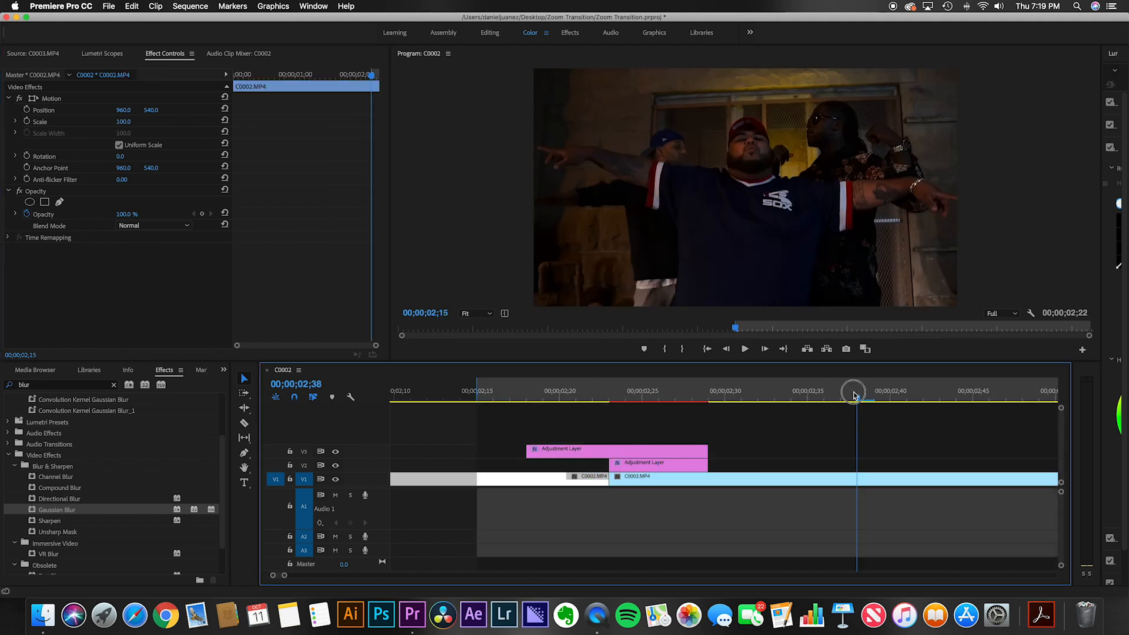
pyautogui.click(857, 393)
pyautogui.press('o')
pyautogui.click(190, 6)
pyautogui.click(220, 49)
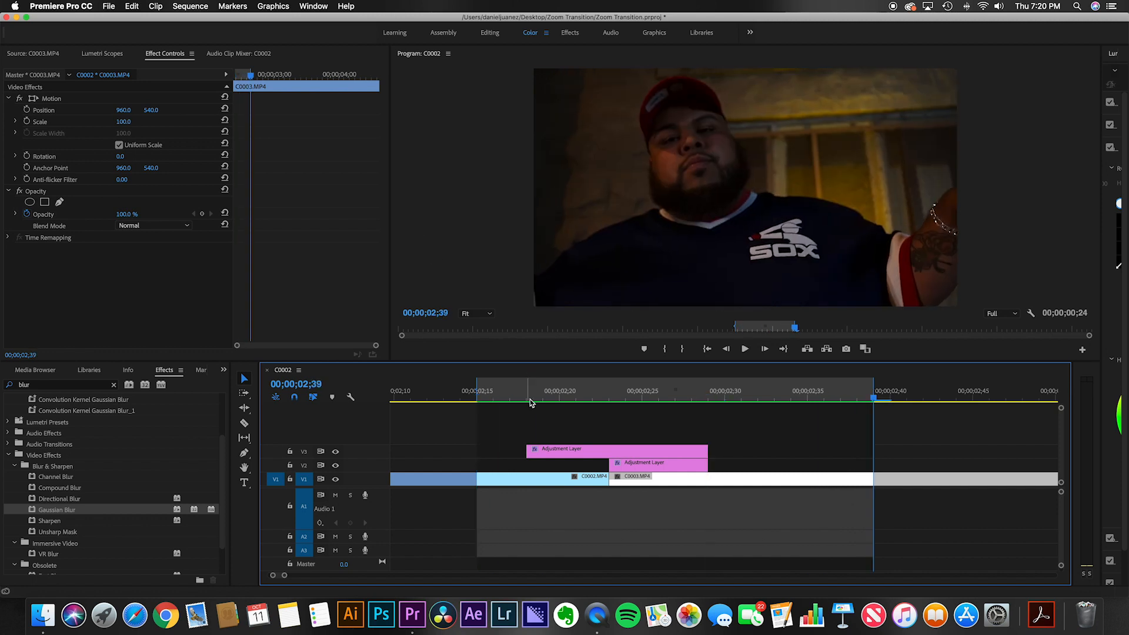
# Step: Zoom the timeline in on the transition and play it back to review it
pyautogui.scroll(-5, 536, 410)
pyautogui.click(495, 398)
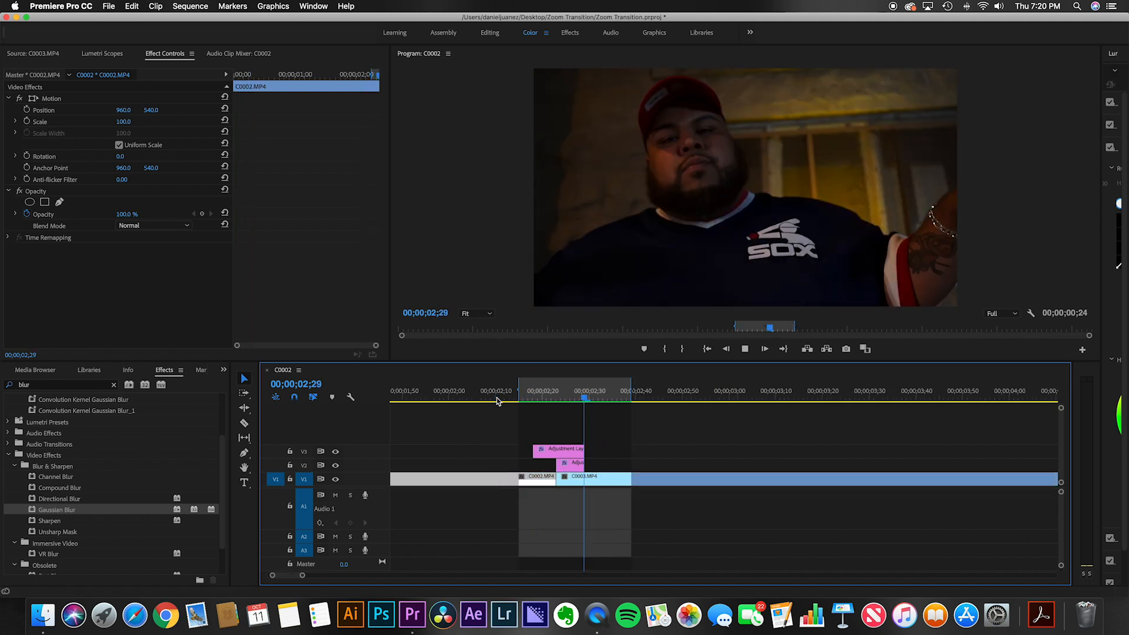
pyautogui.click(450, 401)
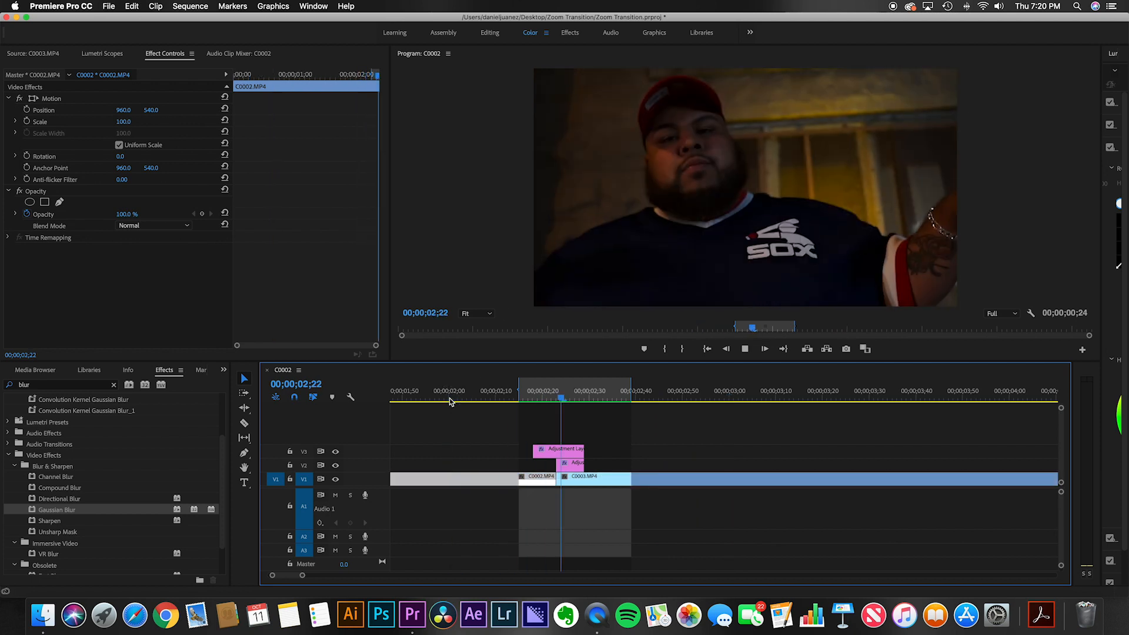
pyautogui.click(431, 400)
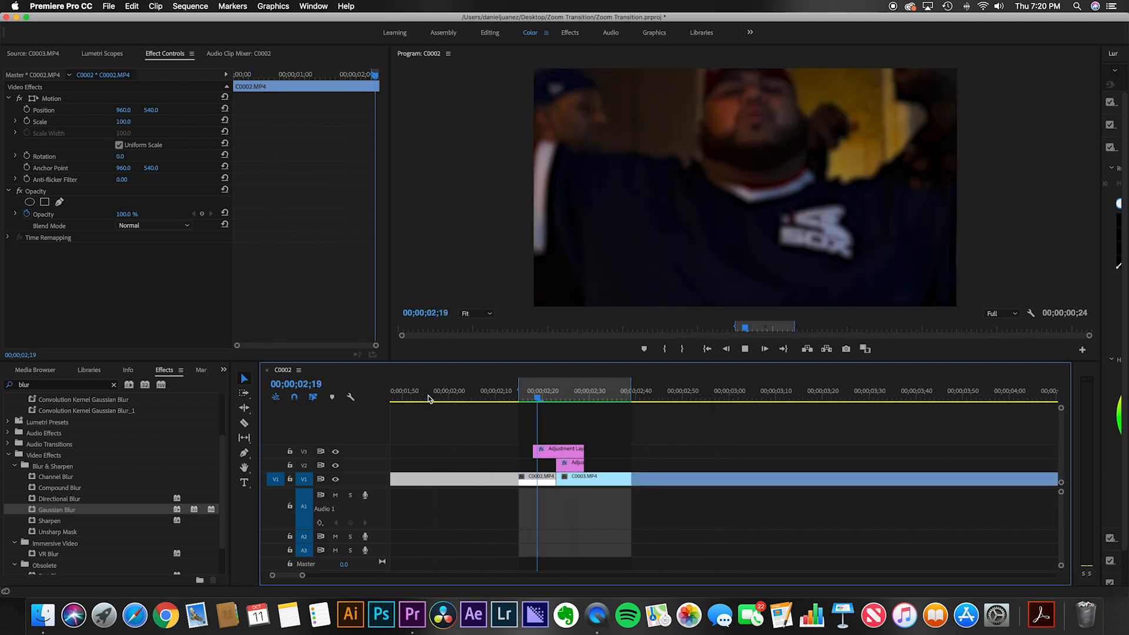
pyautogui.click(428, 399)
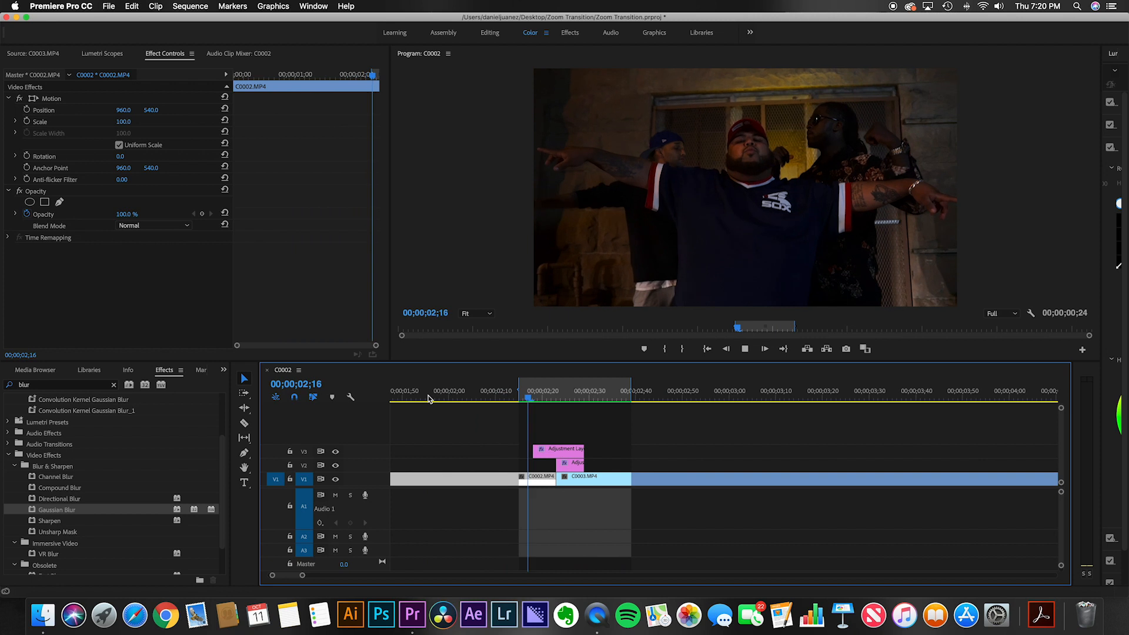
pyautogui.click(429, 399)
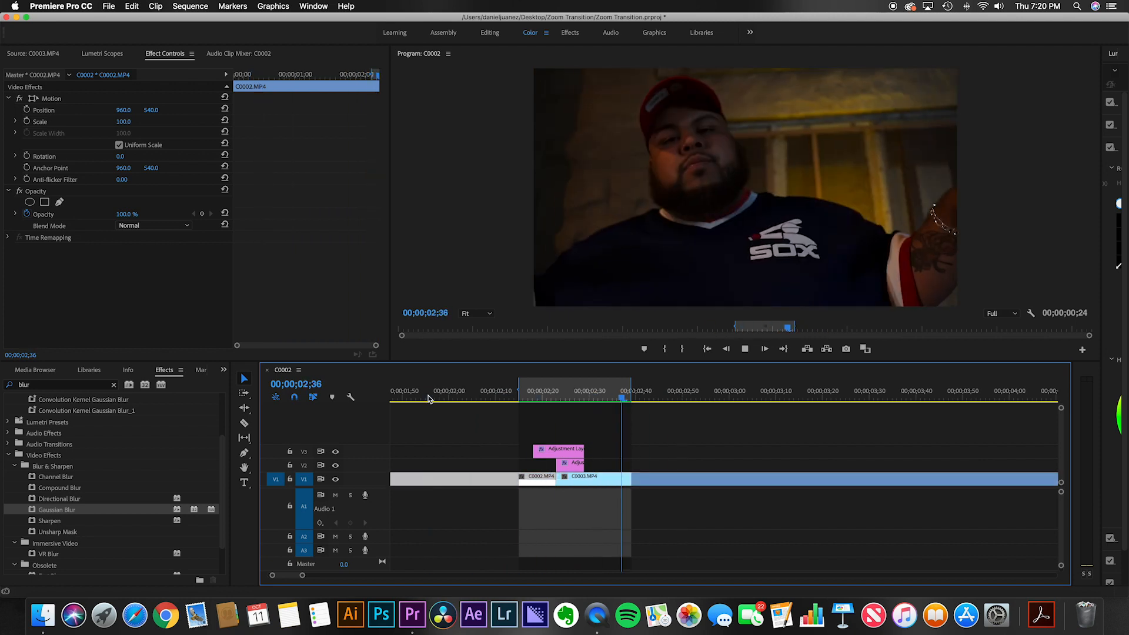
pyautogui.click(428, 399)
pyautogui.press('space')
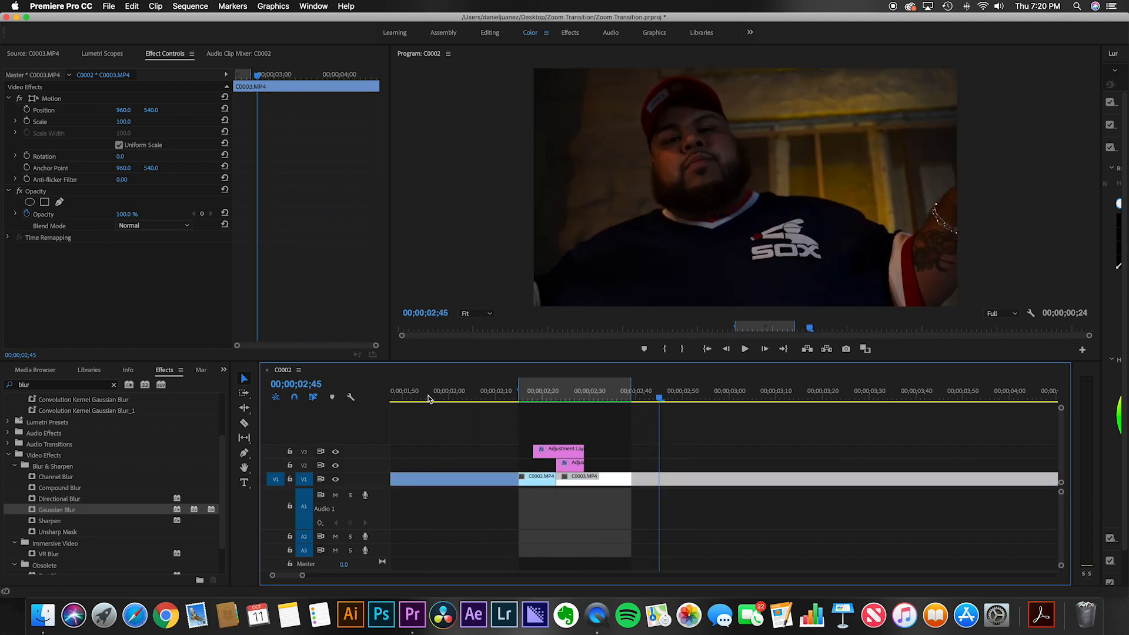
# Step: Save the V3 adjustment layer's Transform and Gaussian Blur effects as a preset named Zoom Transition - Top Layer
pyautogui.click(562, 452)
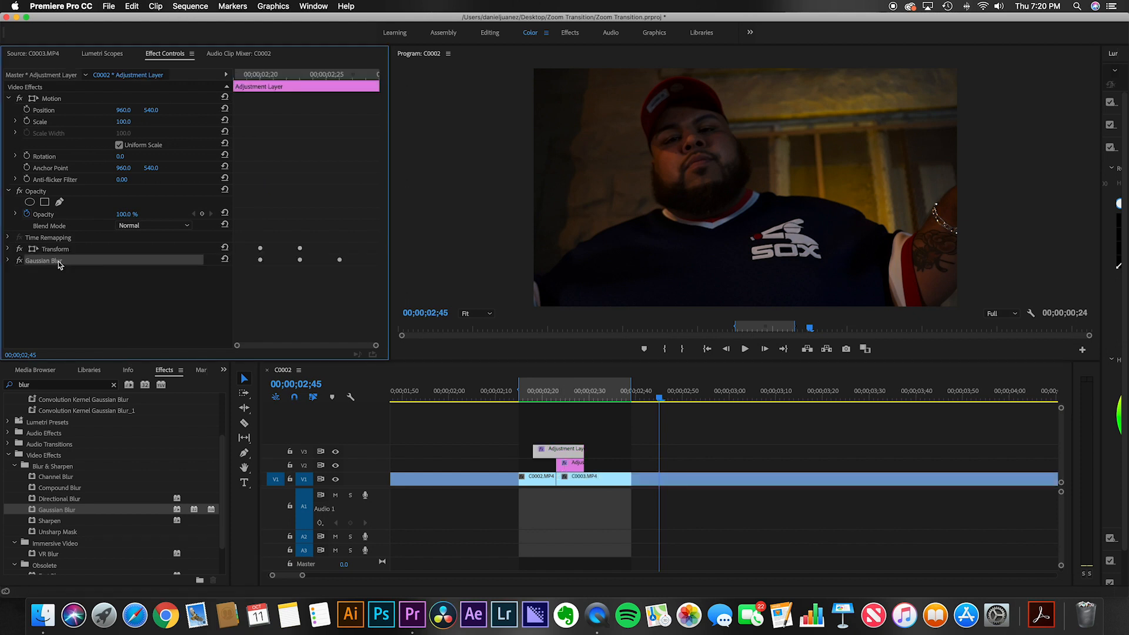
pyautogui.keyDown('shift'); pyautogui.click(65, 250); pyautogui.keyUp('shift')
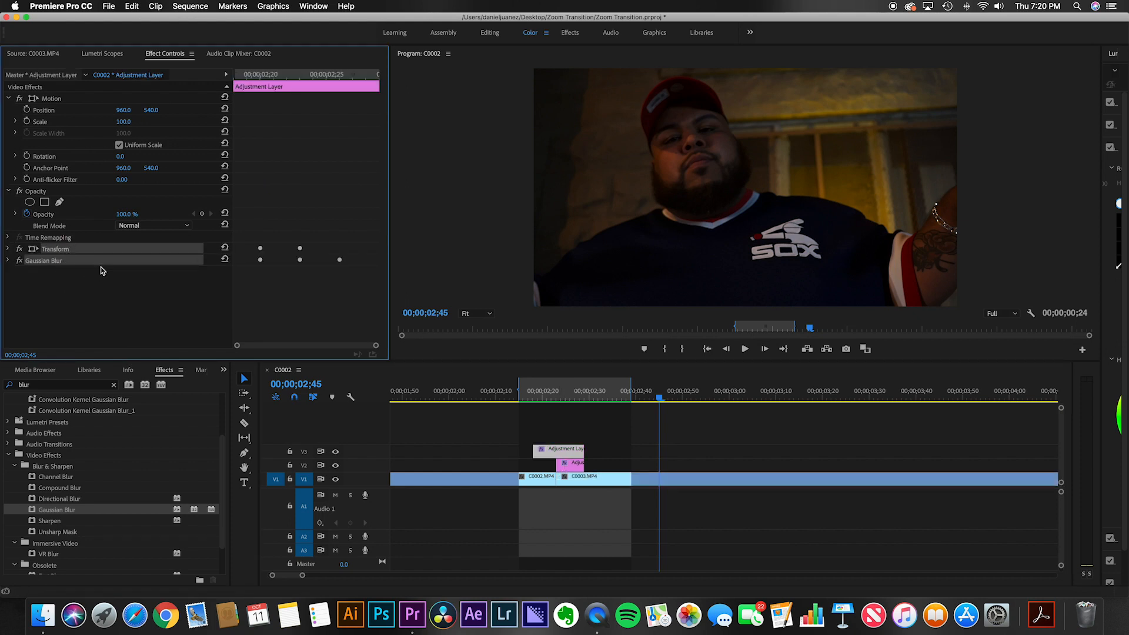
pyautogui.rightClick(105, 260)
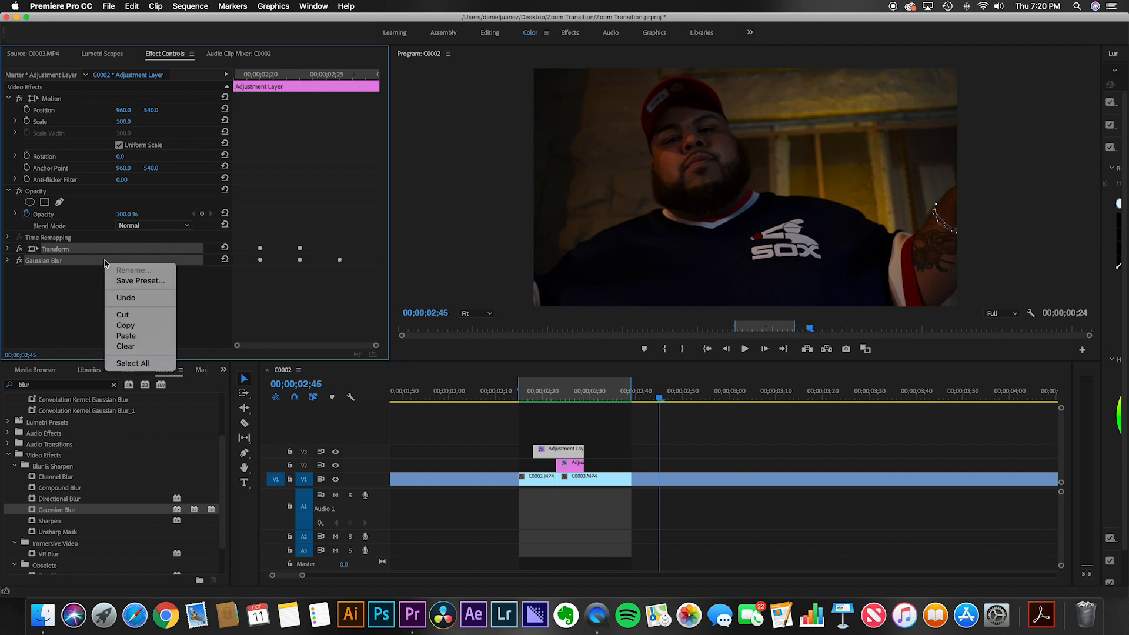
pyautogui.click(151, 284)
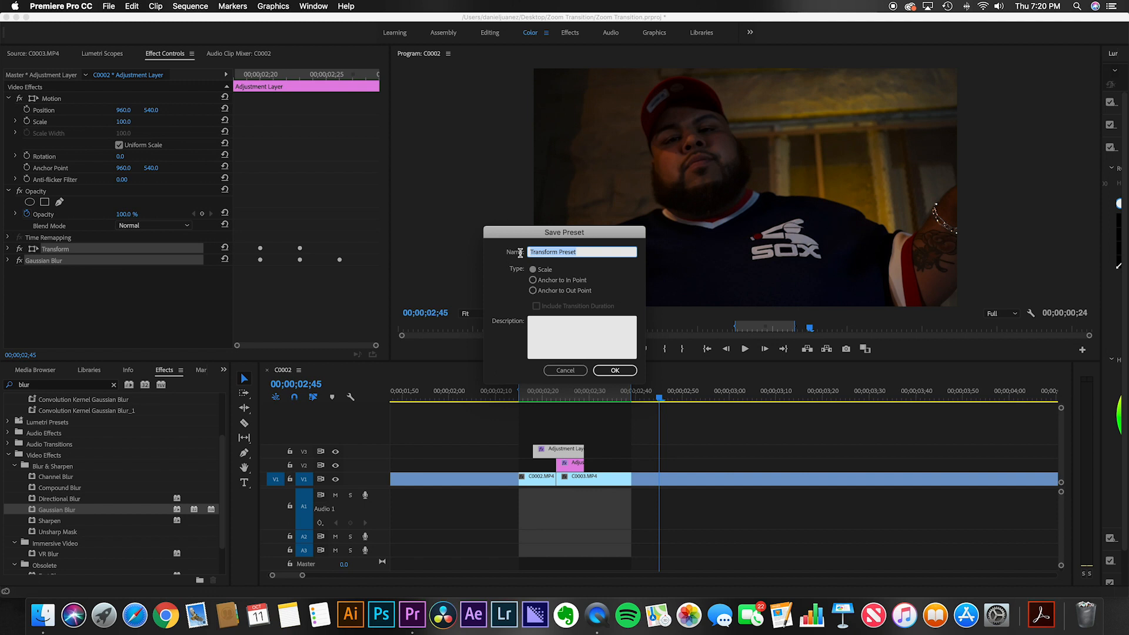
pyautogui.write('Zoom')
pyautogui.write('Transition - Top Layer')
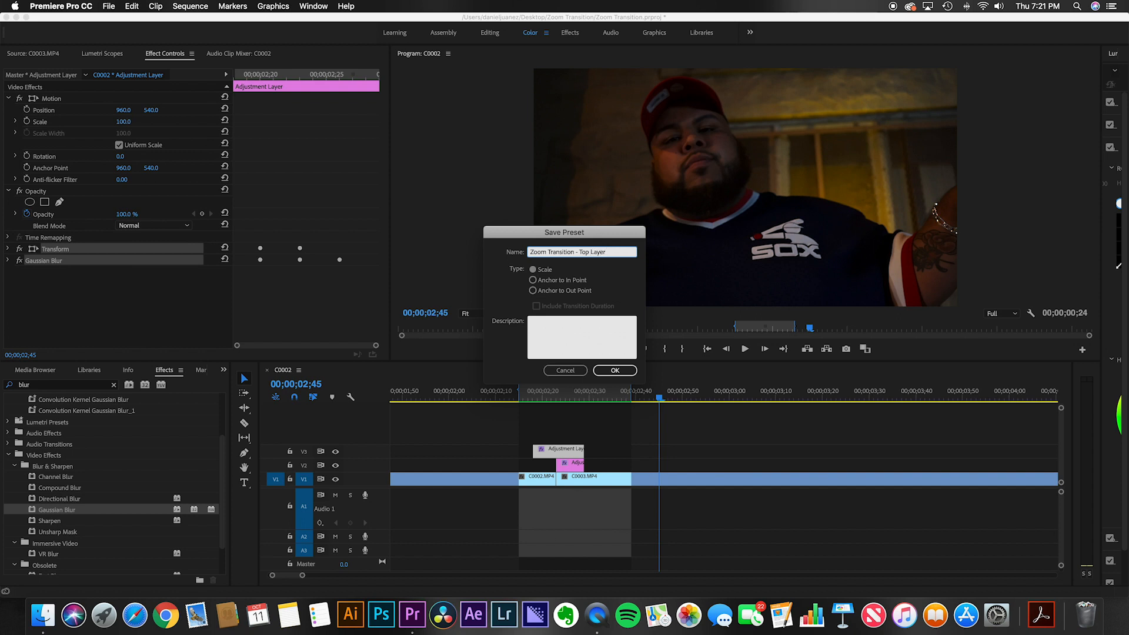
# Step: Describe the preset as 'Last keyframe for transform lines up with middle of both clips' and save it
pyautogui.click(575, 332)
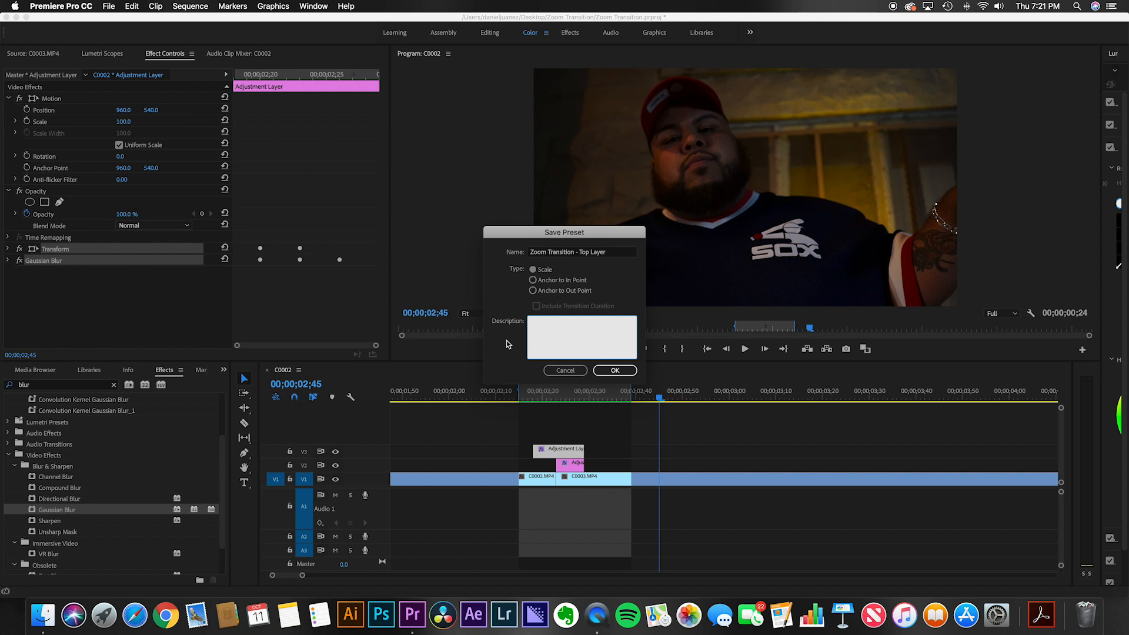
pyautogui.write('Last keyframe for transform')
pyautogui.write('ddle fo both clips')
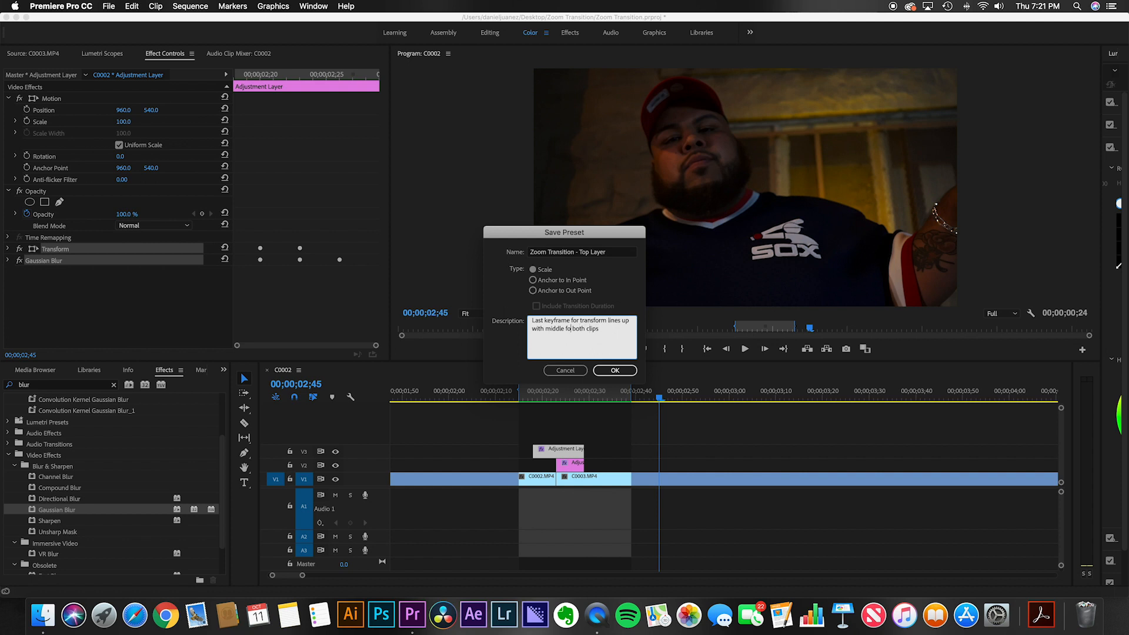
pyautogui.press('BackSpace')
pyautogui.press('BackSpace')
pyautogui.write('of')
pyautogui.click(615, 370)
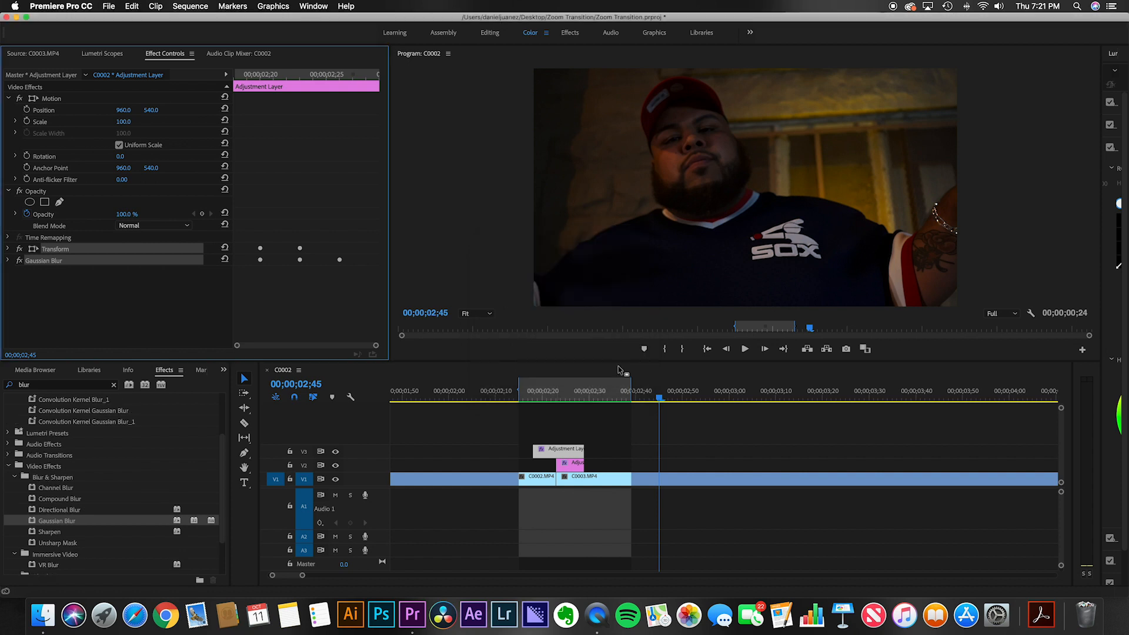
# Step: Save the V2 adjustment layer's Replicate and four Mirror effects as a preset named Zoom Transition - Bottom Layer
pyautogui.click(574, 465)
pyautogui.click(8, 295)
pyautogui.click(47, 250)
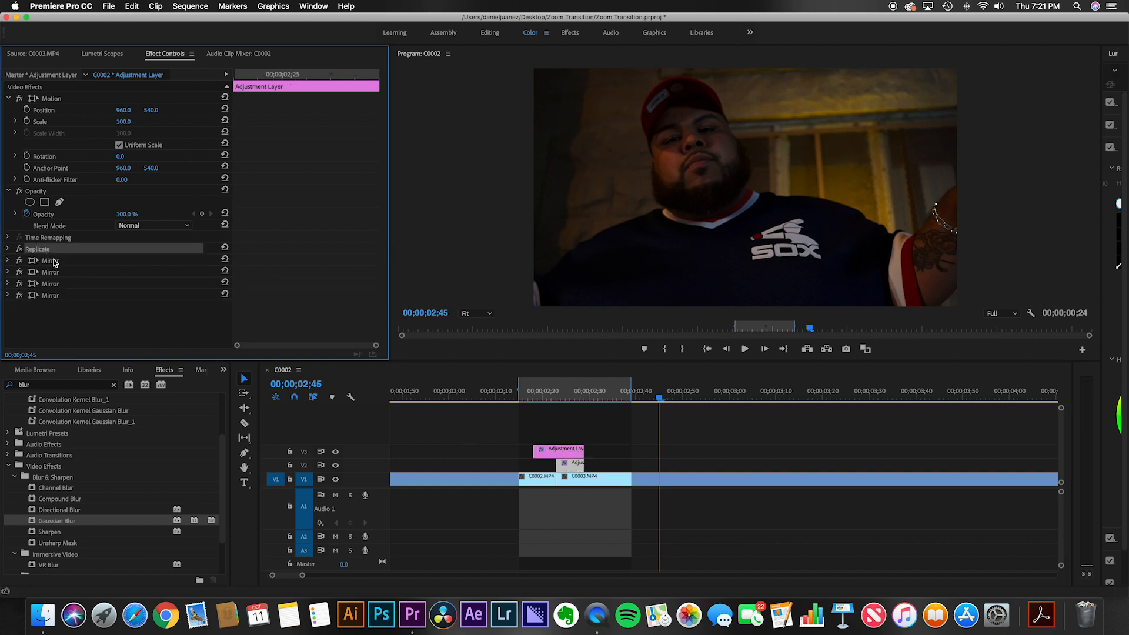
pyautogui.keyDown('shift'); pyautogui.click(53, 262); pyautogui.keyUp('shift')
pyautogui.keyDown('shift'); pyautogui.click(55, 271); pyautogui.keyUp('shift')
pyautogui.keyDown('shift'); pyautogui.click(56, 284); pyautogui.keyUp('shift')
pyautogui.keyDown('shift'); pyautogui.click(56, 295); pyautogui.keyUp('shift')
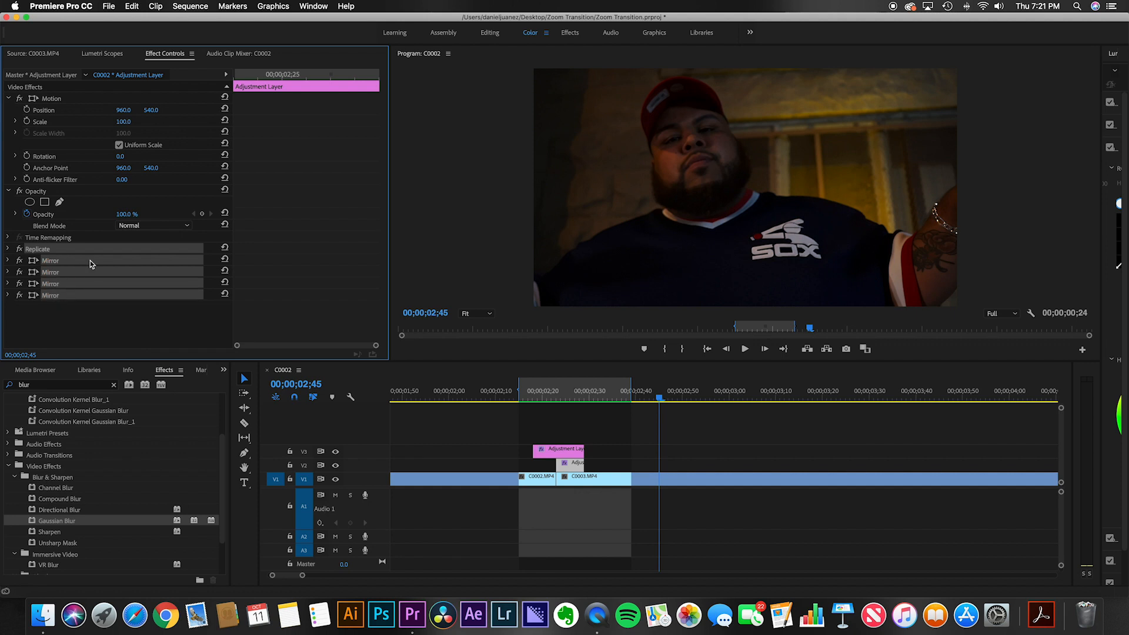
pyautogui.rightClick(90, 260)
pyautogui.click(125, 282)
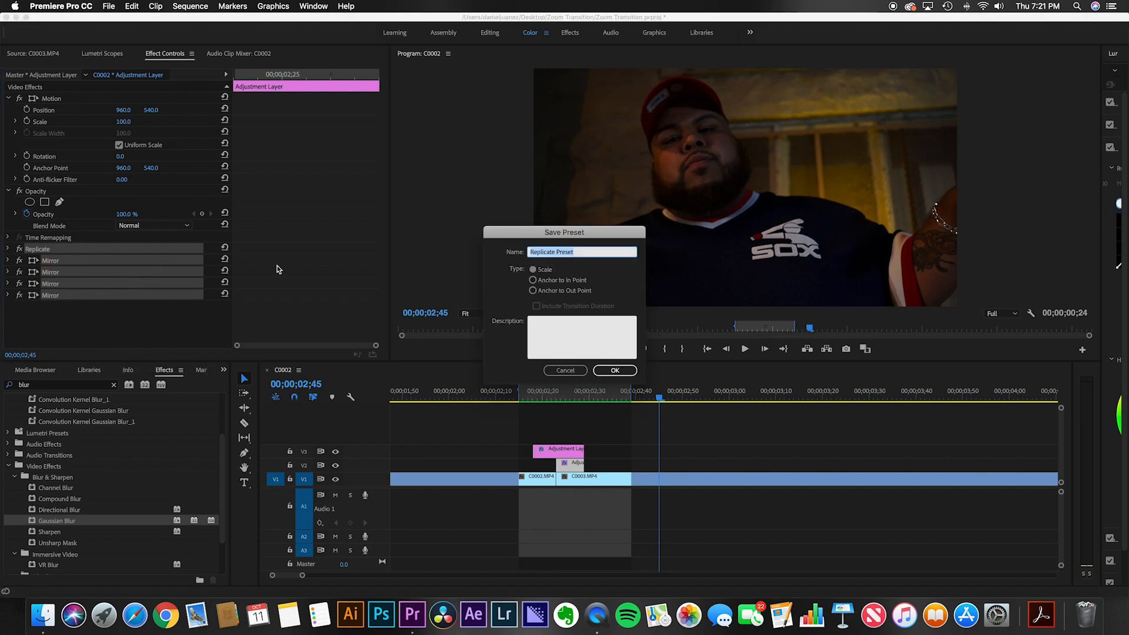
pyautogui.write('Zoom Transition - Bottom Layer')
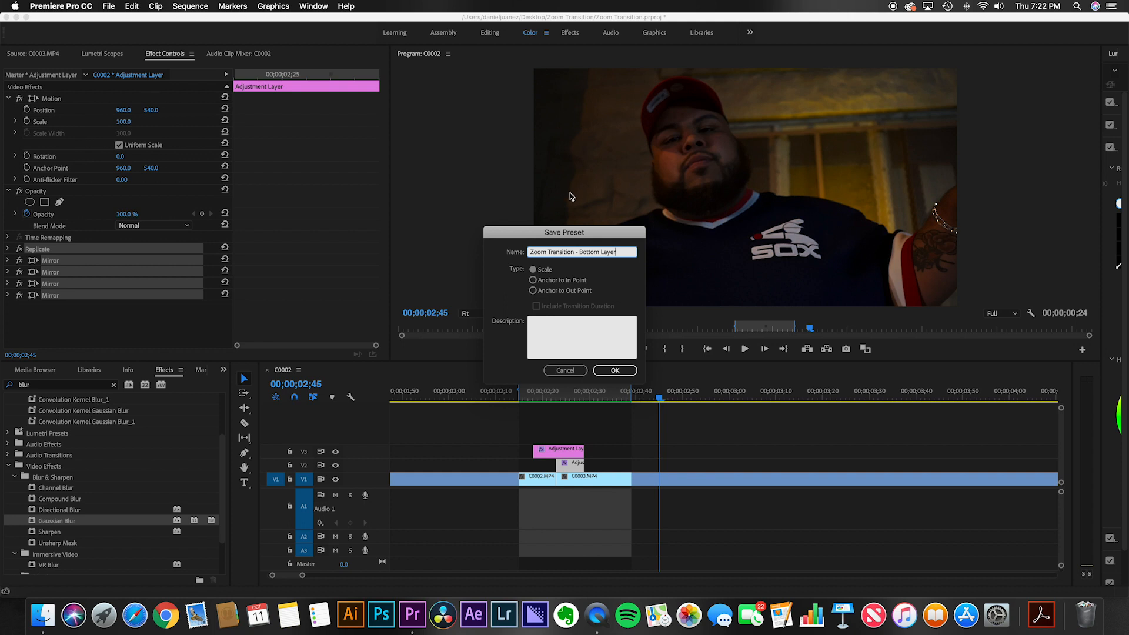
# Step: Describe the preset as the first keyframe lining up with the beginning of the second clip and save it
pyautogui.click(569, 339)
pyautogui.write('First keyf')
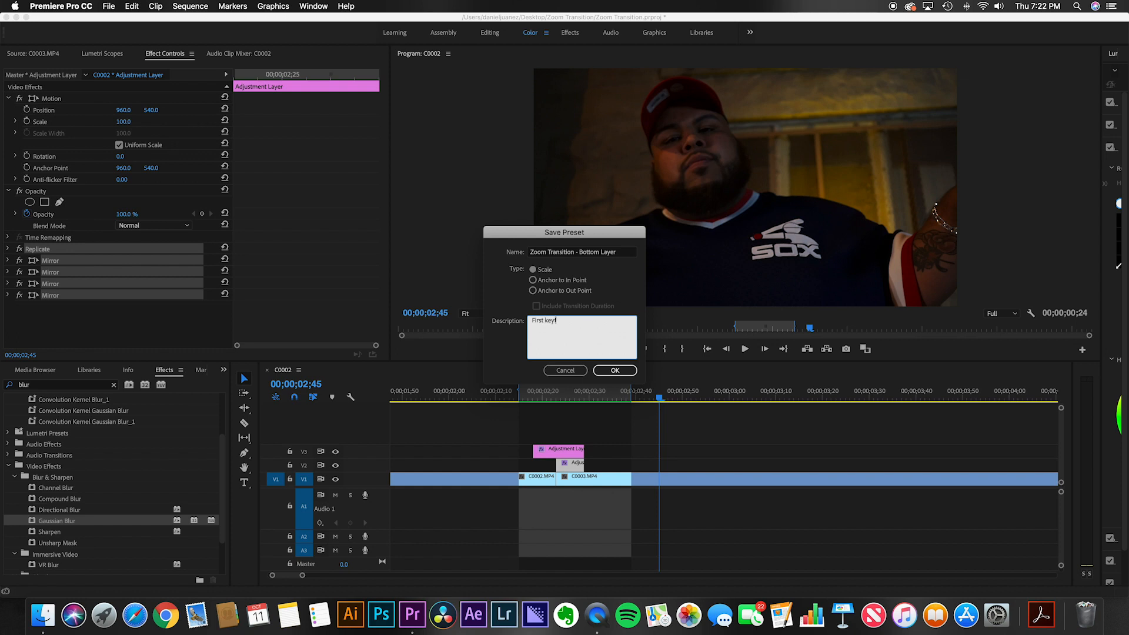
pyautogui.write('rame lines up with beginning of second clip.')
pyautogui.click(615, 370)
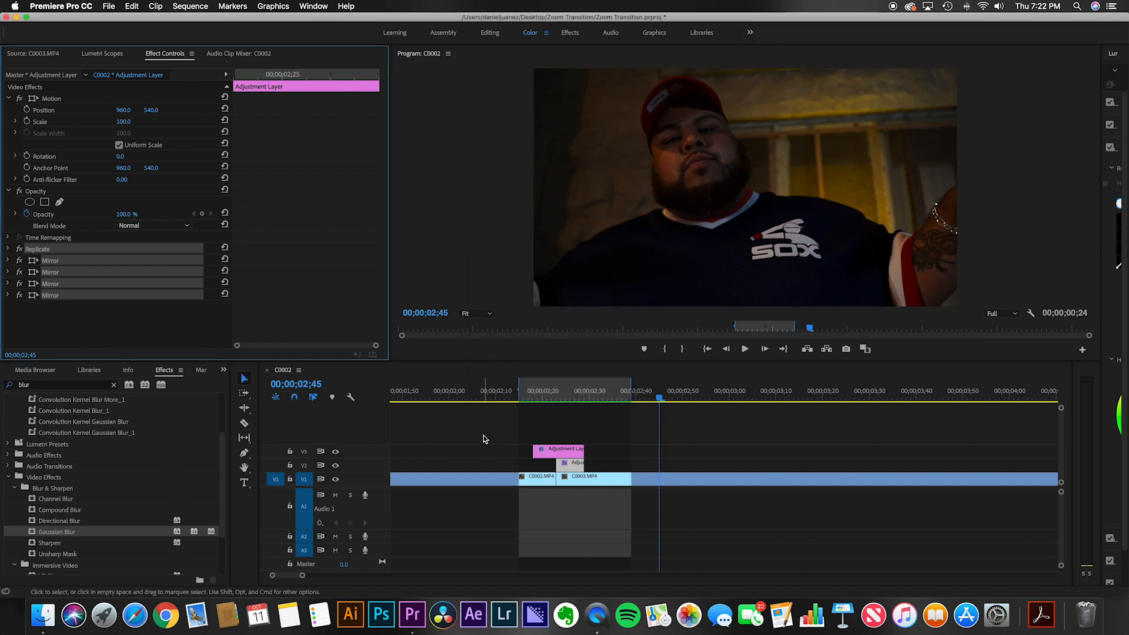
# Step: Clear the effects search and check the saved zoom transition presets in the Presets folder
pyautogui.click(113, 385)
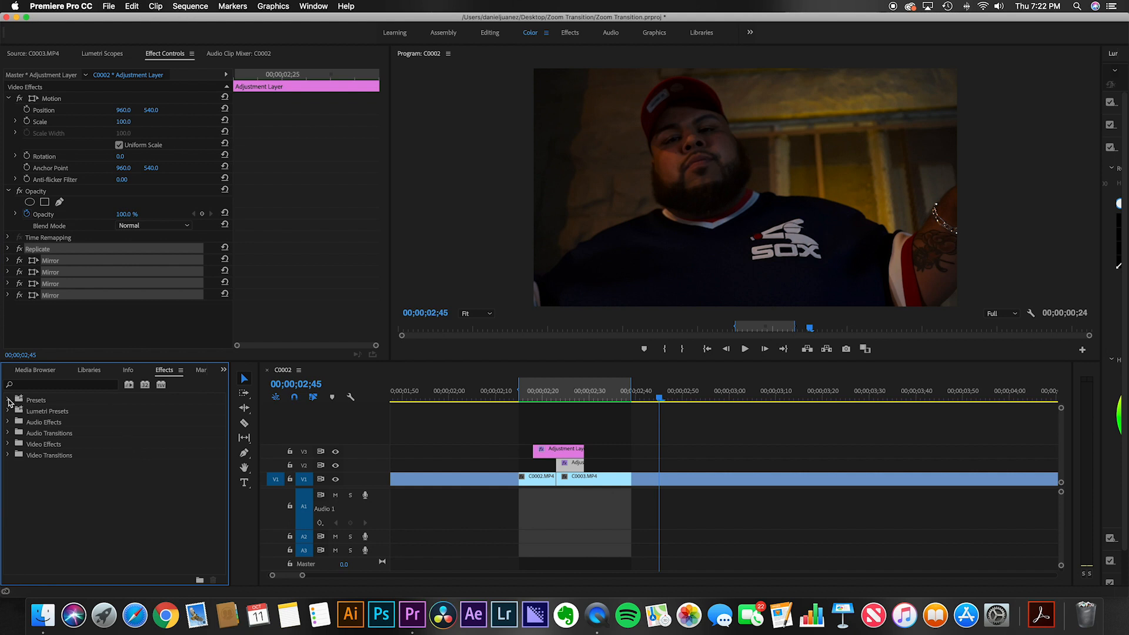
pyautogui.click(8, 401)
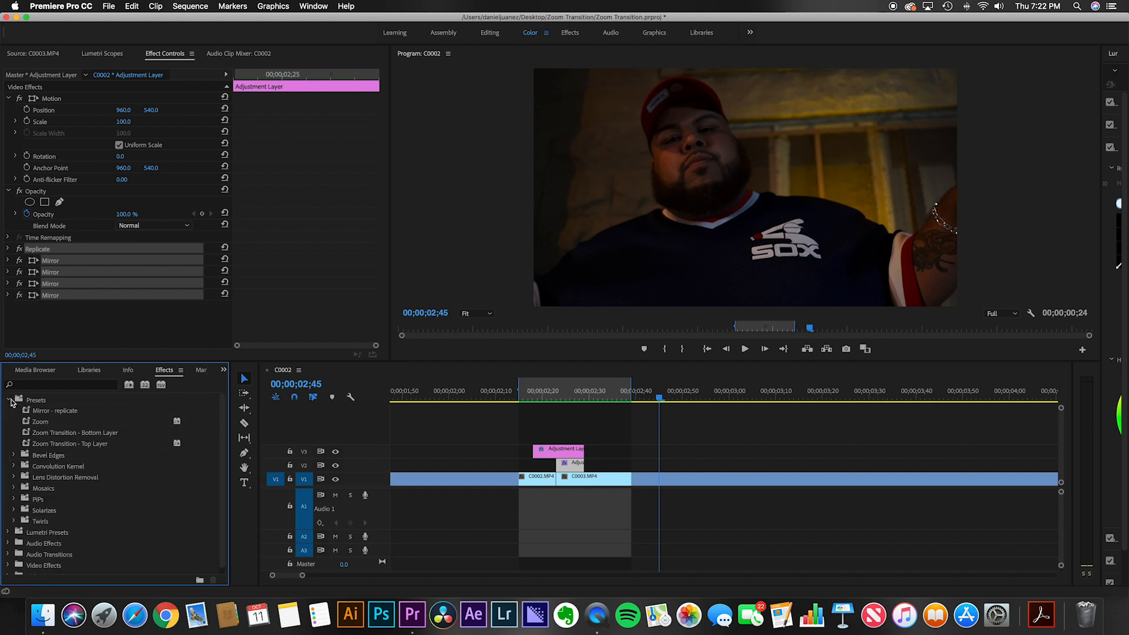
pyautogui.click(93, 437)
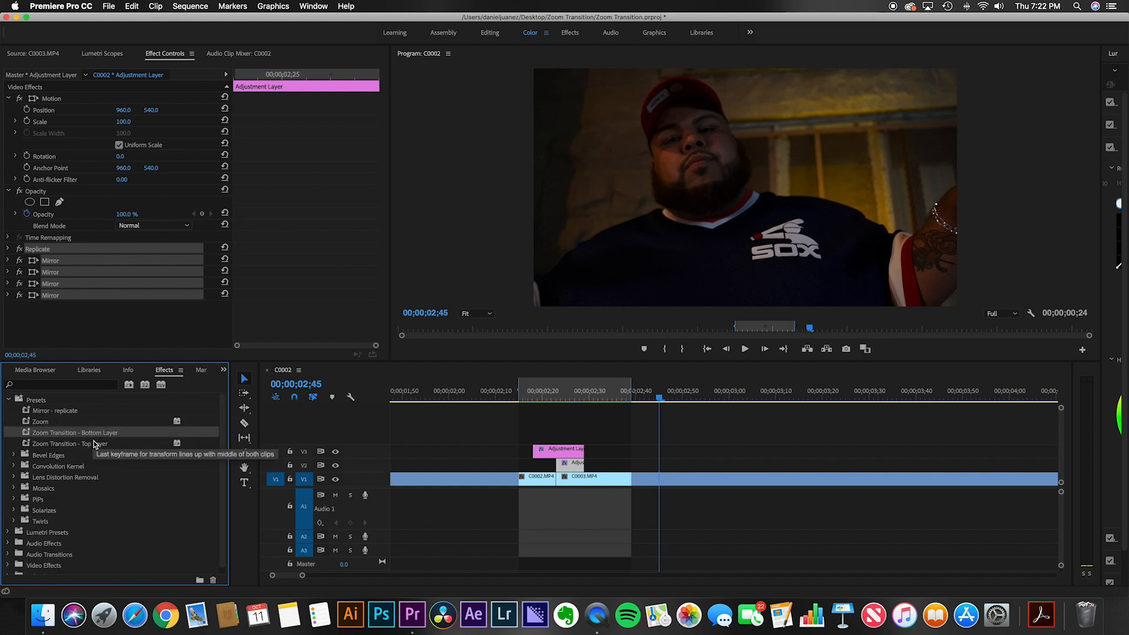
pyautogui.click(104, 444)
pyautogui.click(106, 441)
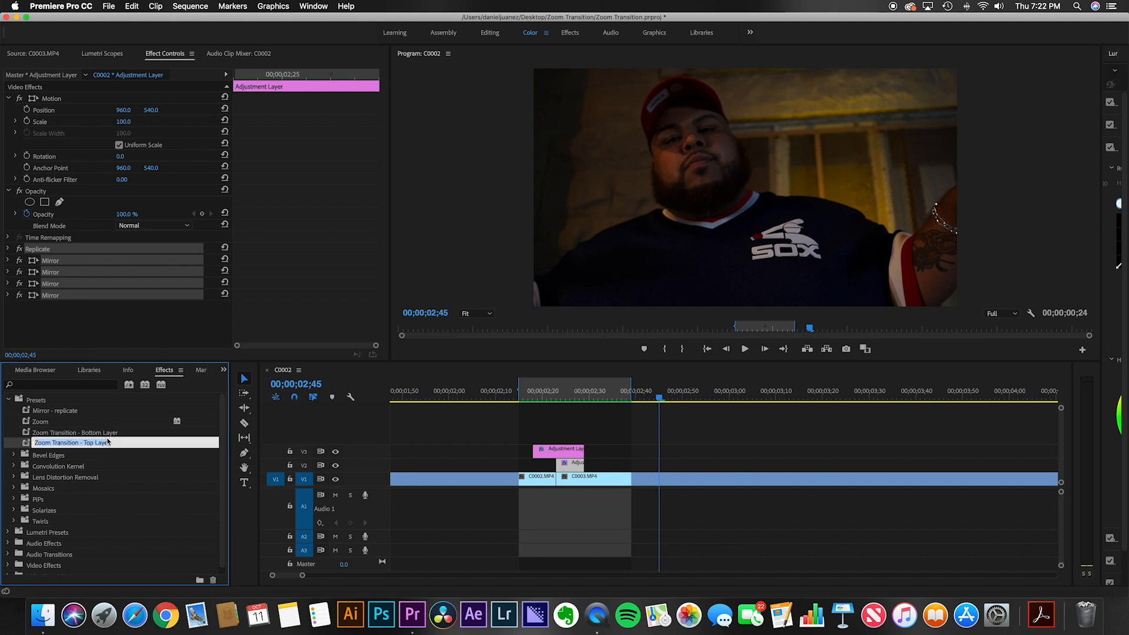
# Step: Play back the zoom transition between the two clips from just before the cut to review it
pyautogui.click(109, 435)
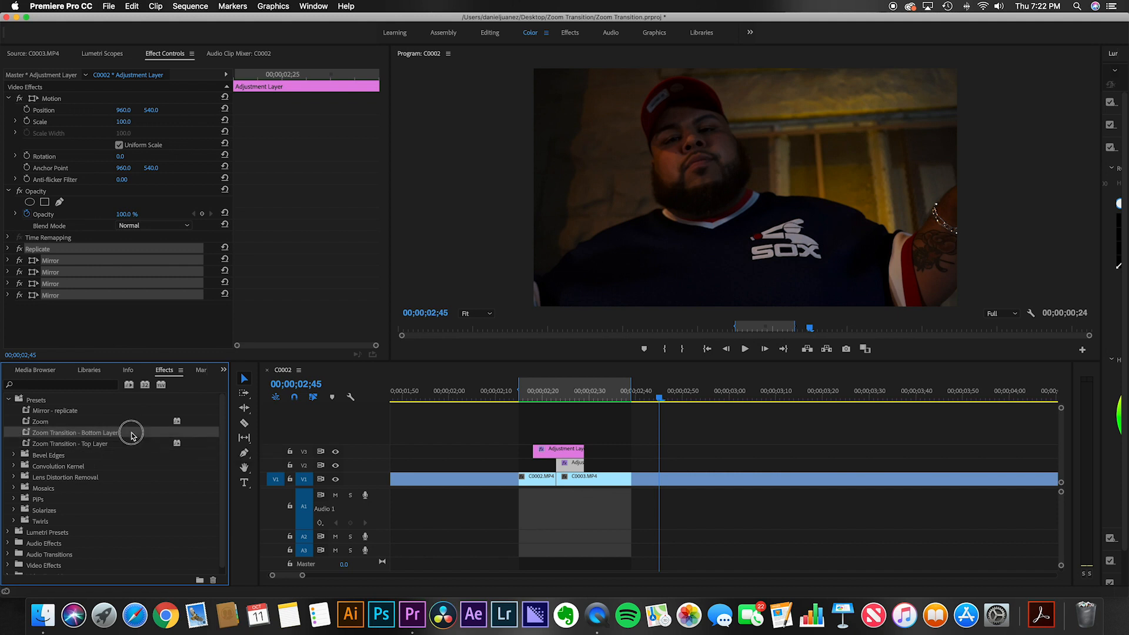
pyautogui.click(506, 479)
pyautogui.click(458, 397)
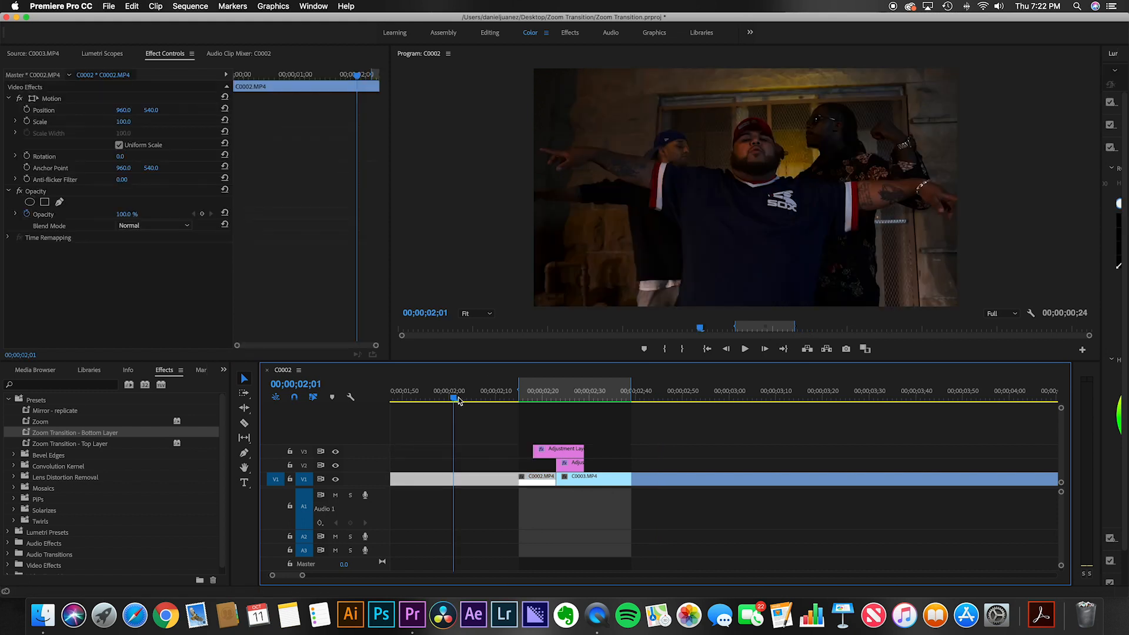
pyautogui.press('space')
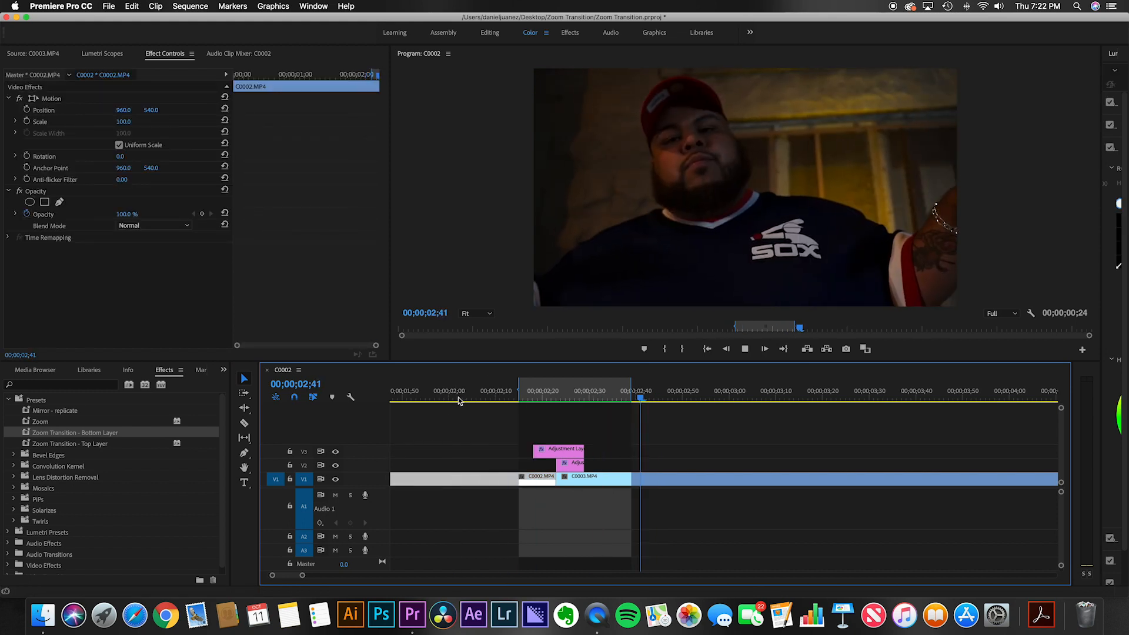
pyautogui.press('space')
# Step: Replay the transition from earlier in the sequence to review the full zoom effect again
pyautogui.hscroll(-3, 480, 442)
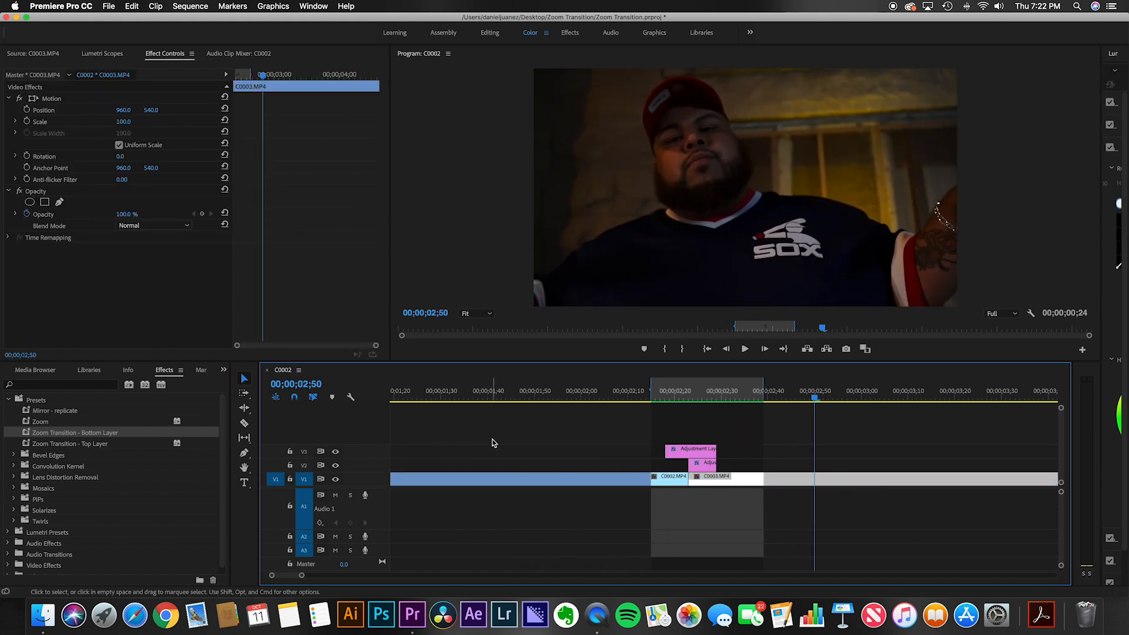
pyautogui.press('-')
pyautogui.press('-')
pyautogui.click(453, 395)
pyautogui.press('space')
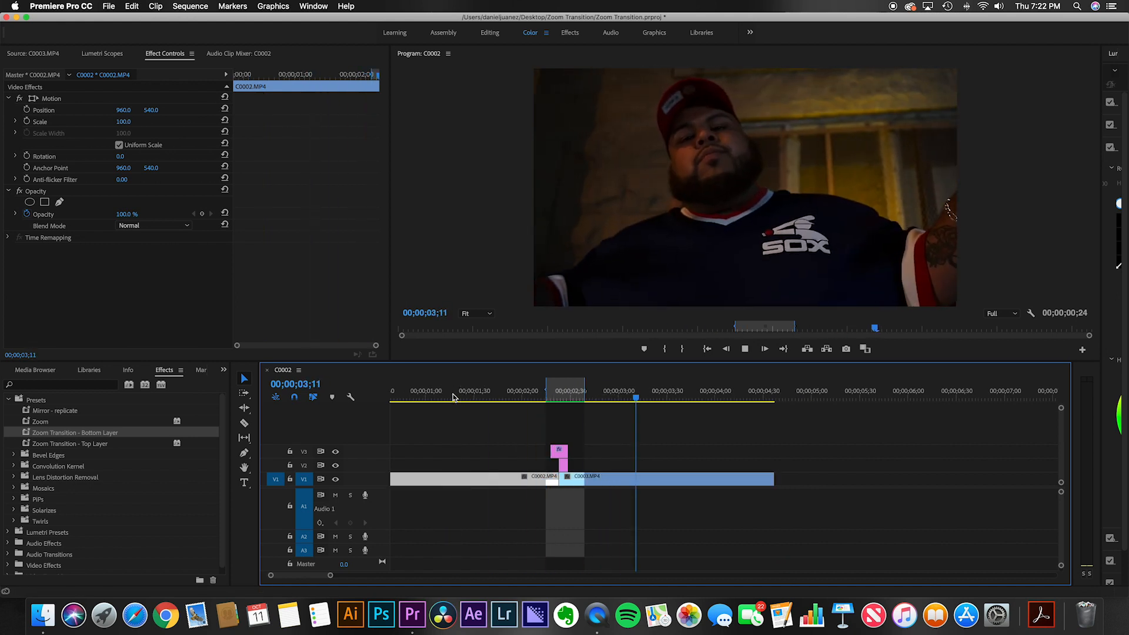
pyautogui.click(460, 396)
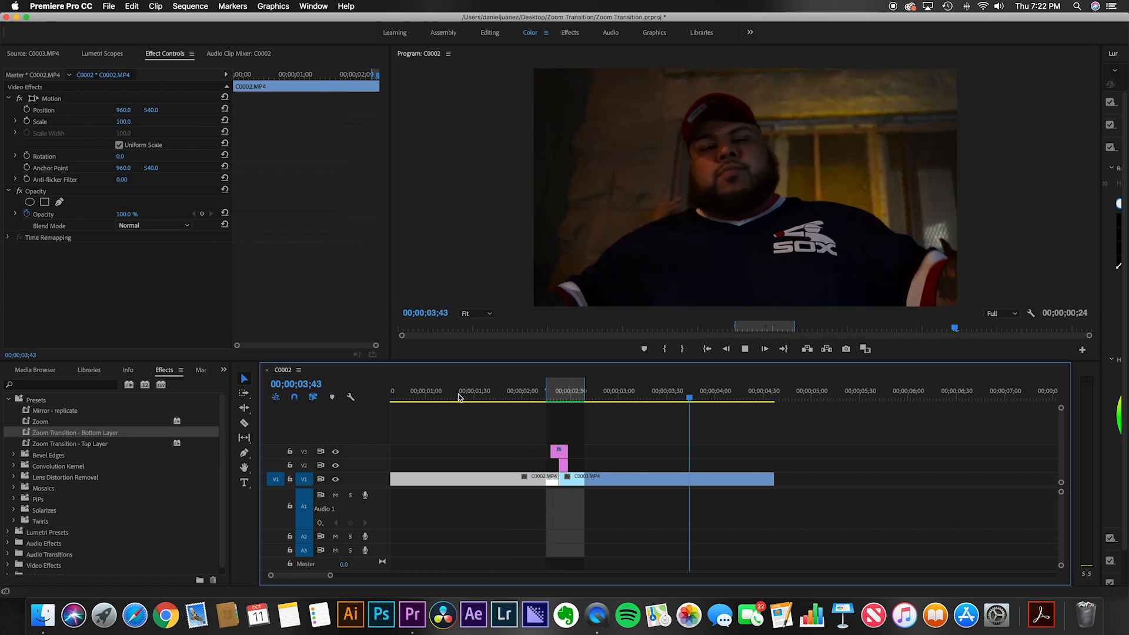
pyautogui.press('space')
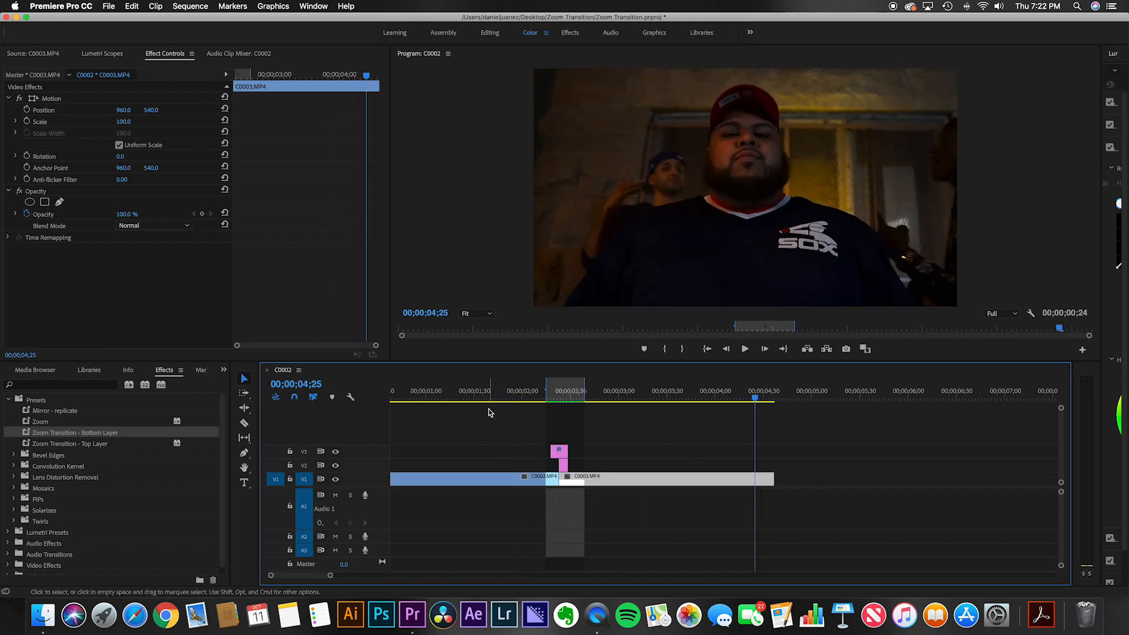